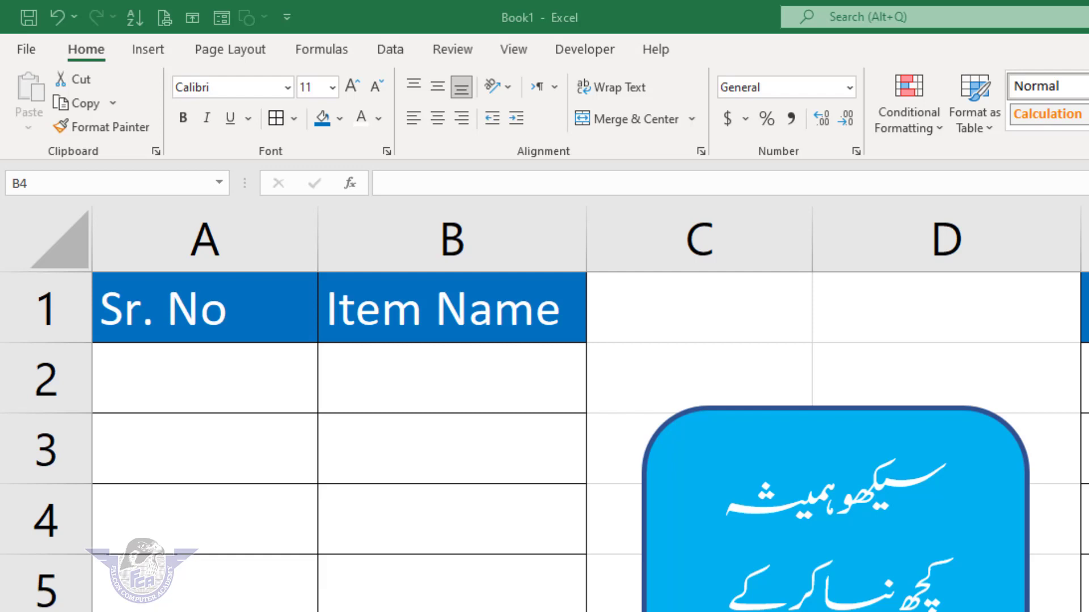
pyautogui.click(415, 372)
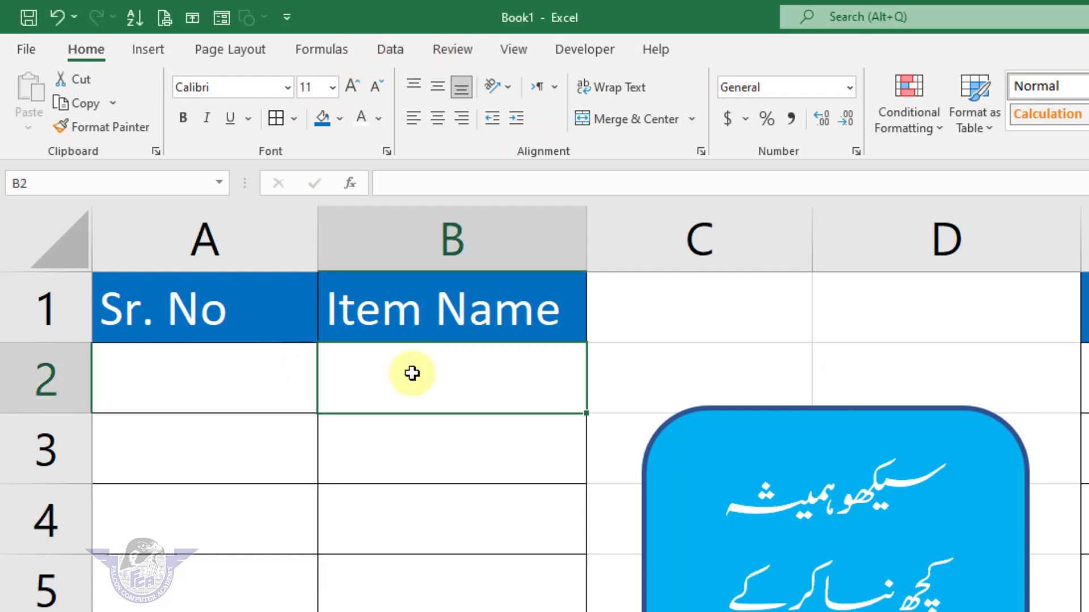
pyautogui.click(249, 373)
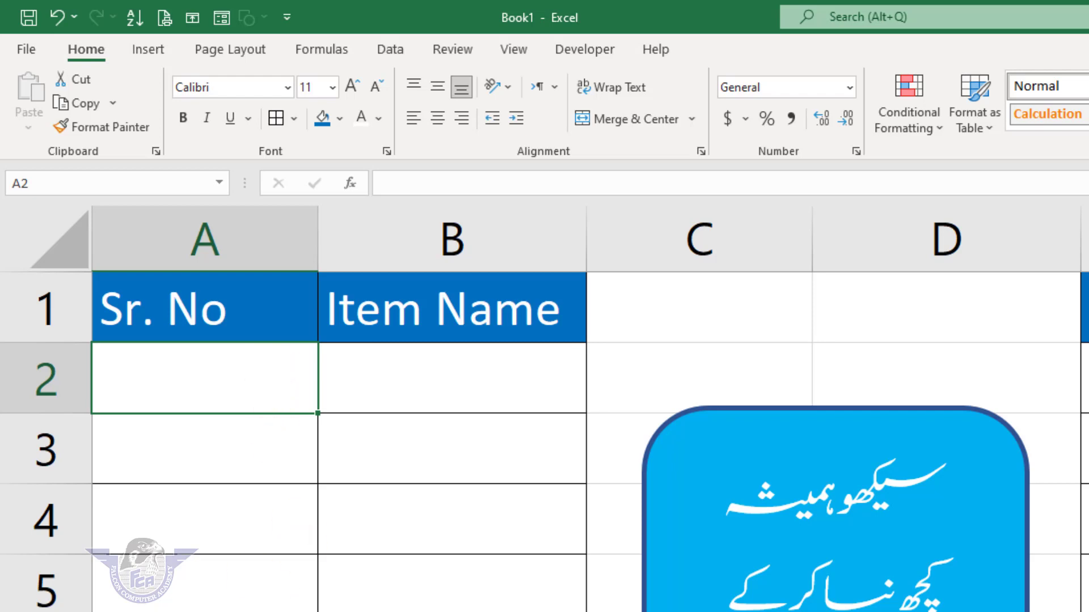
pyautogui.click(390, 475)
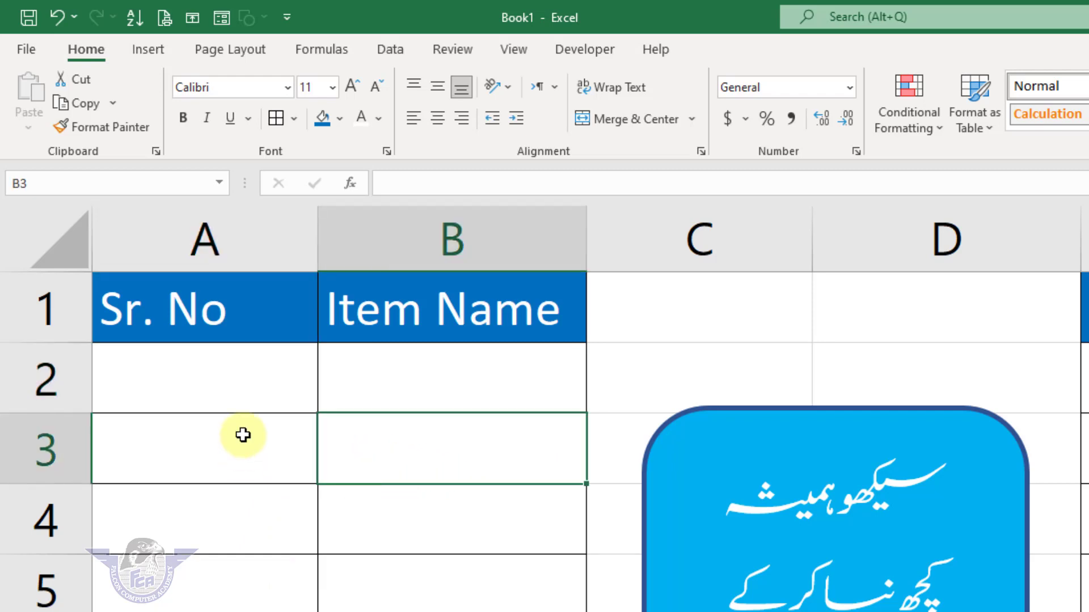
# Enter the formula =IF(B2<>"",ROW(A1),"") in cell A2 to number a row only when its item name is filled in.
pyautogui.click(260, 379)
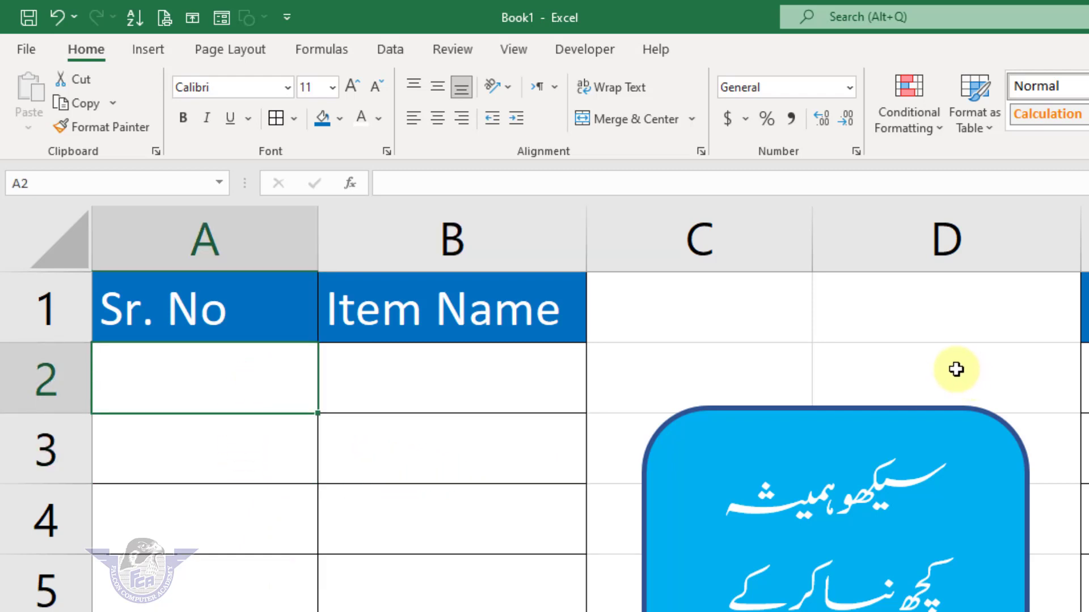
pyautogui.press('F2')
pyautogui.write('=')
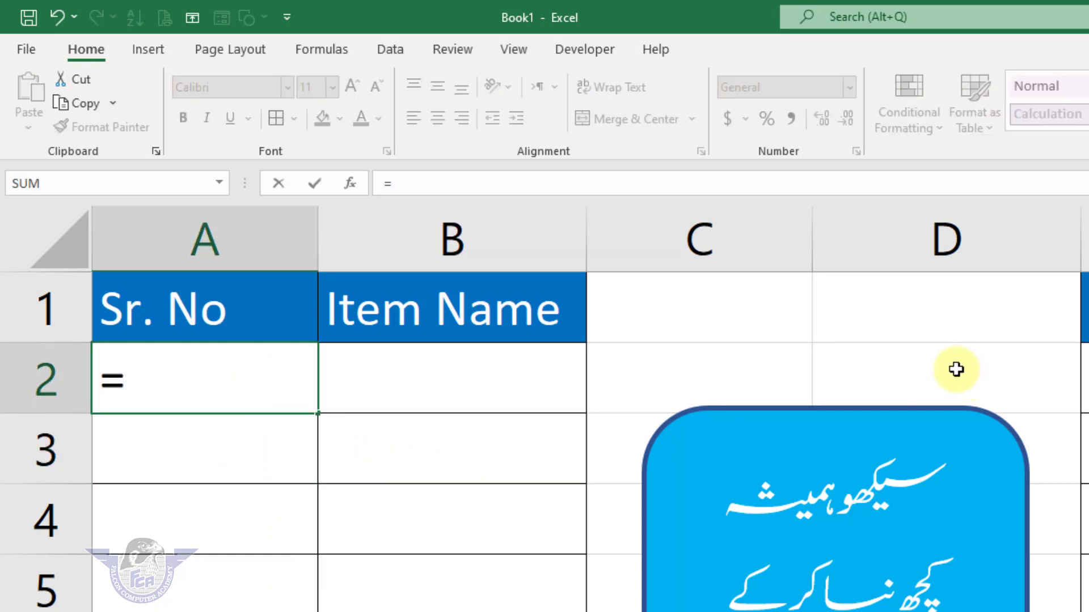
pyautogui.write('if')
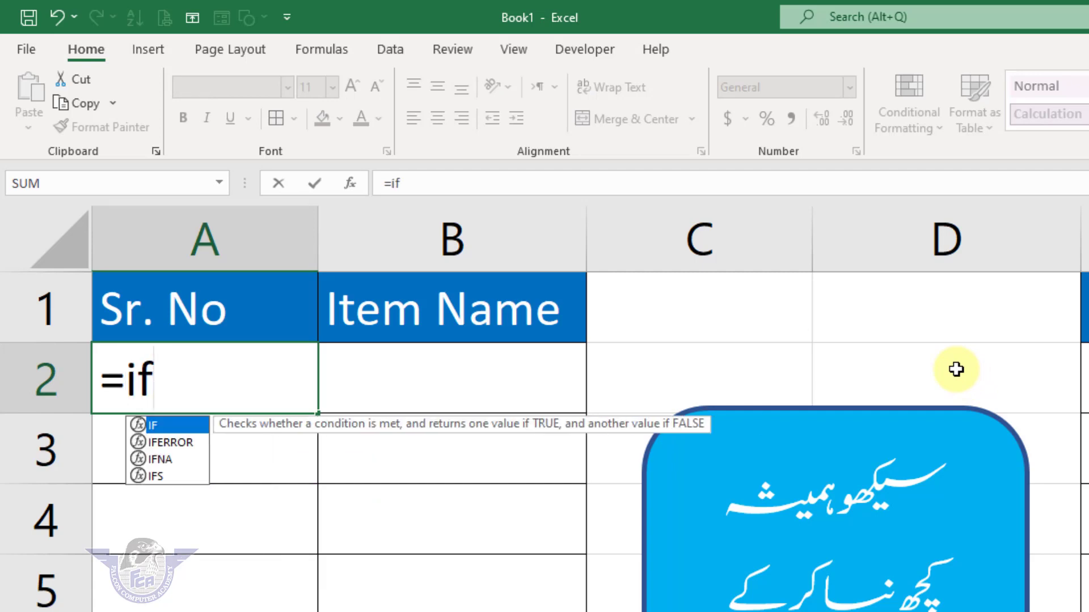
pyautogui.write('(')
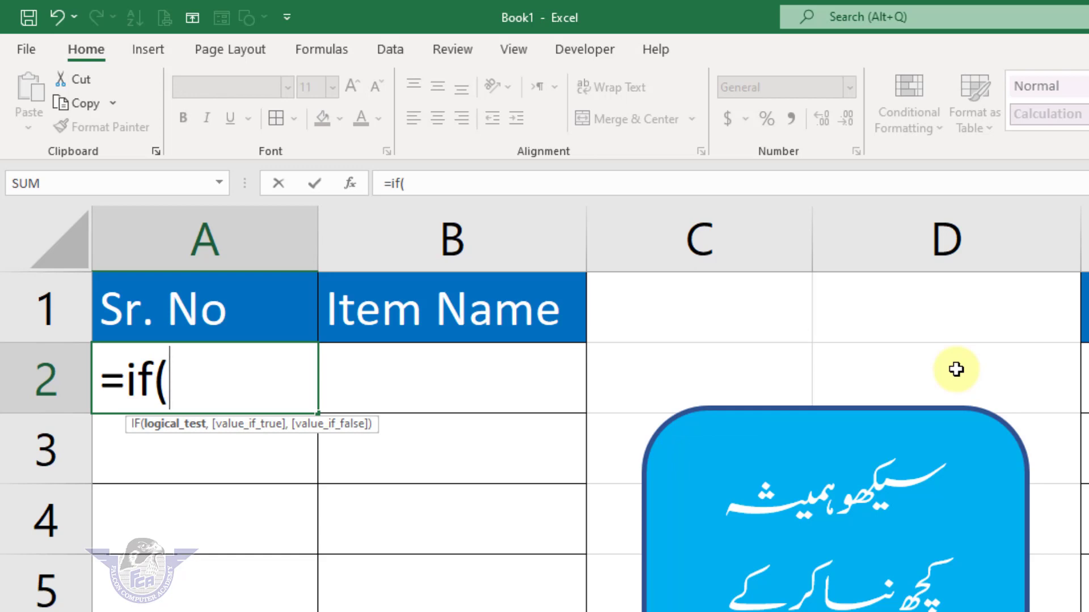
pyautogui.click(510, 396)
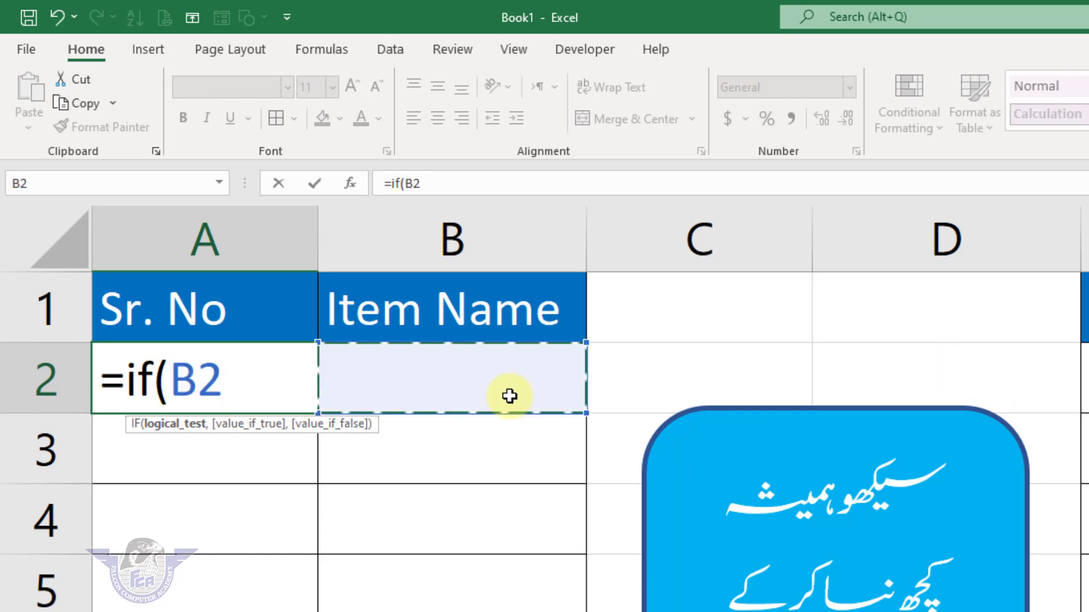
pyautogui.write('<>')
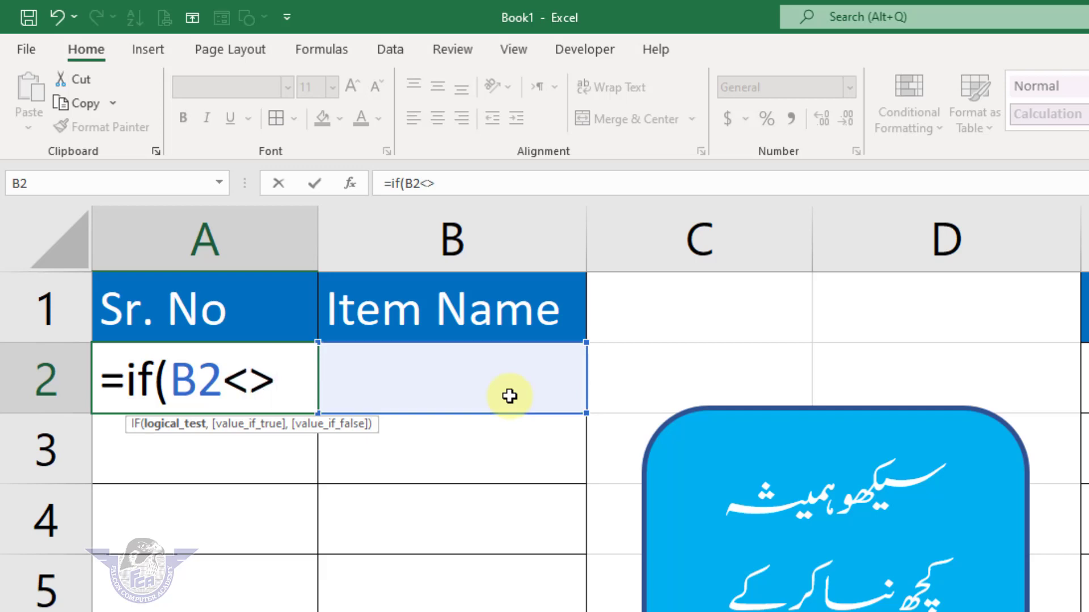
pyautogui.write('""')
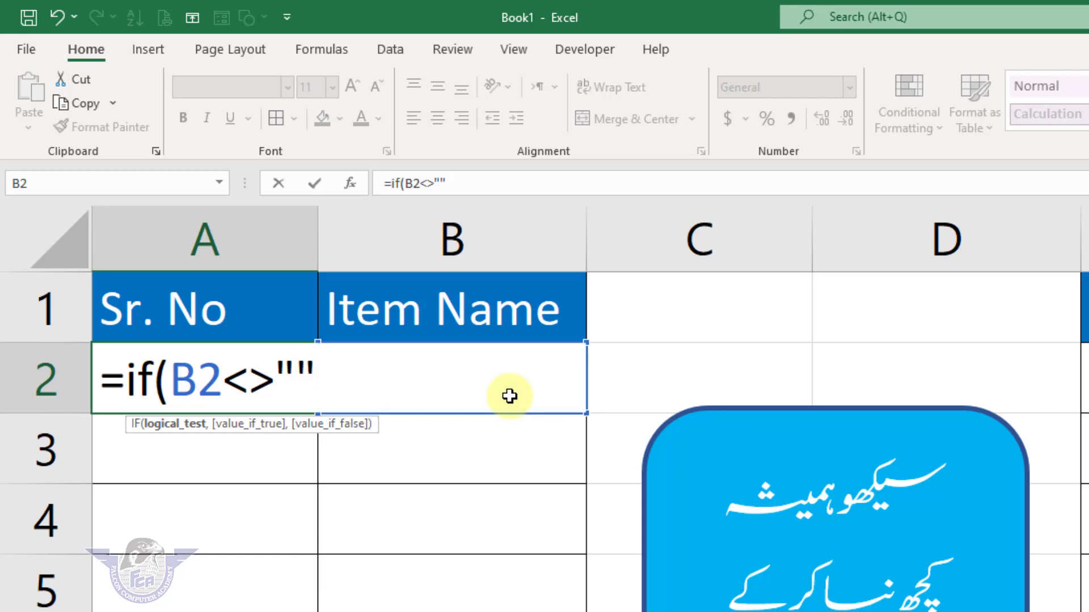
pyautogui.write(',')
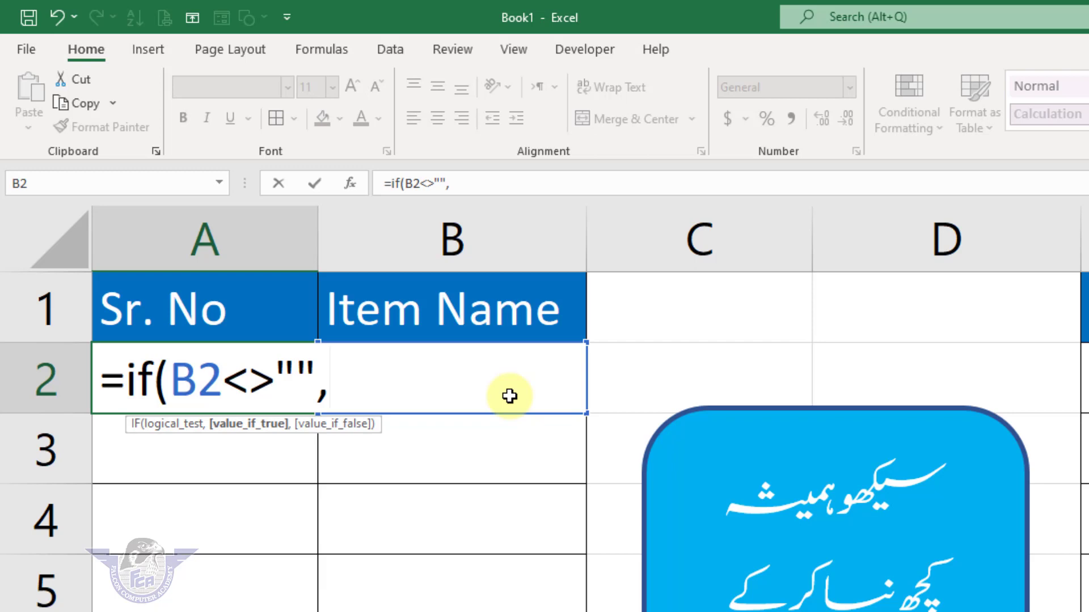
pyautogui.write('Row')
pyautogui.press('Tab')
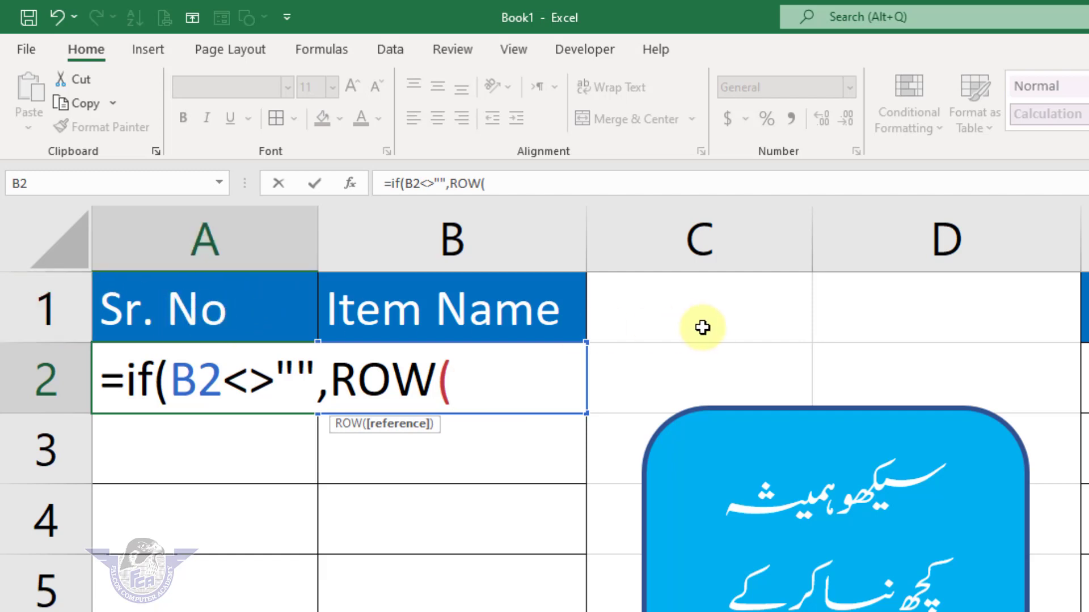
pyautogui.write('a1')
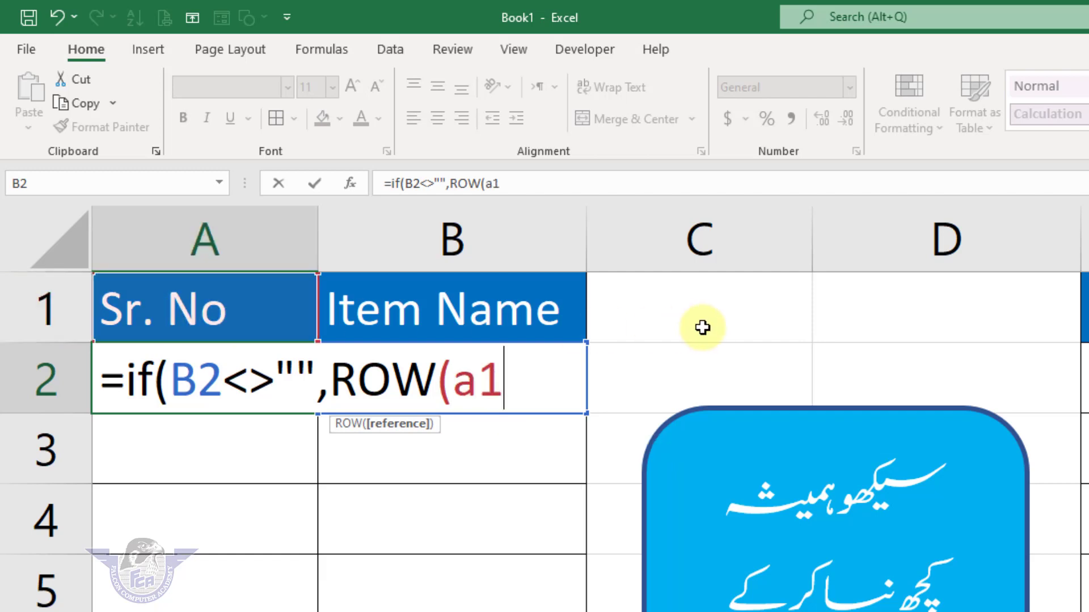
pyautogui.write(')')
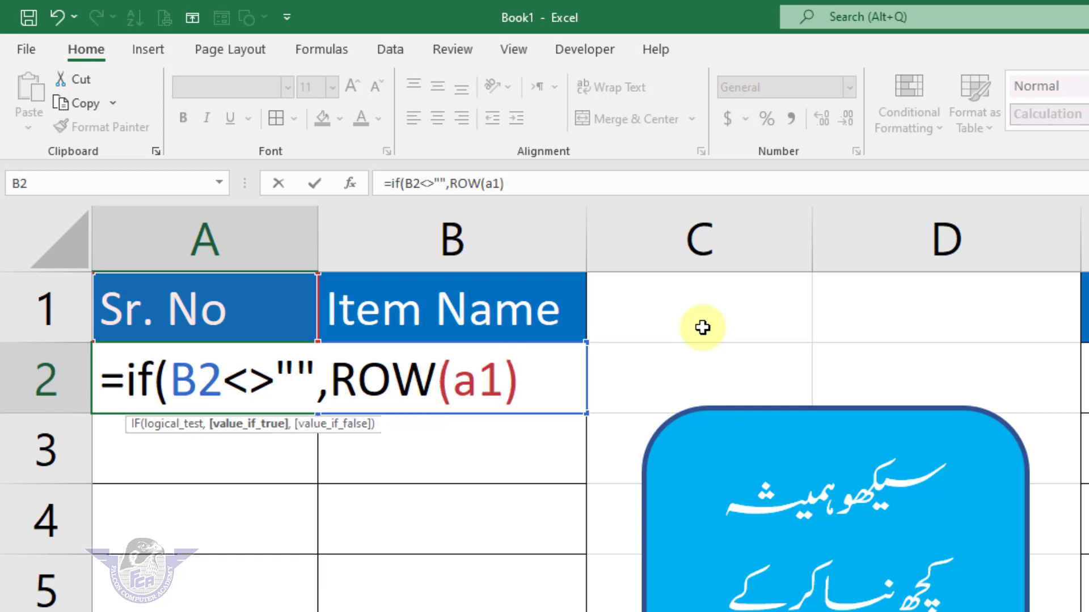
pyautogui.write(',')
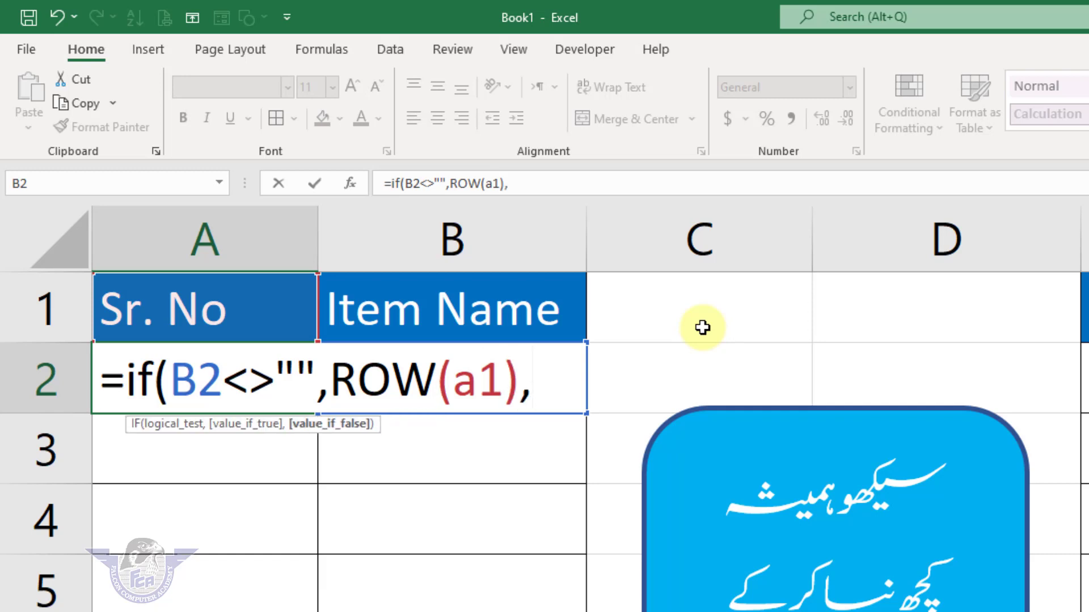
pyautogui.write(' "")')
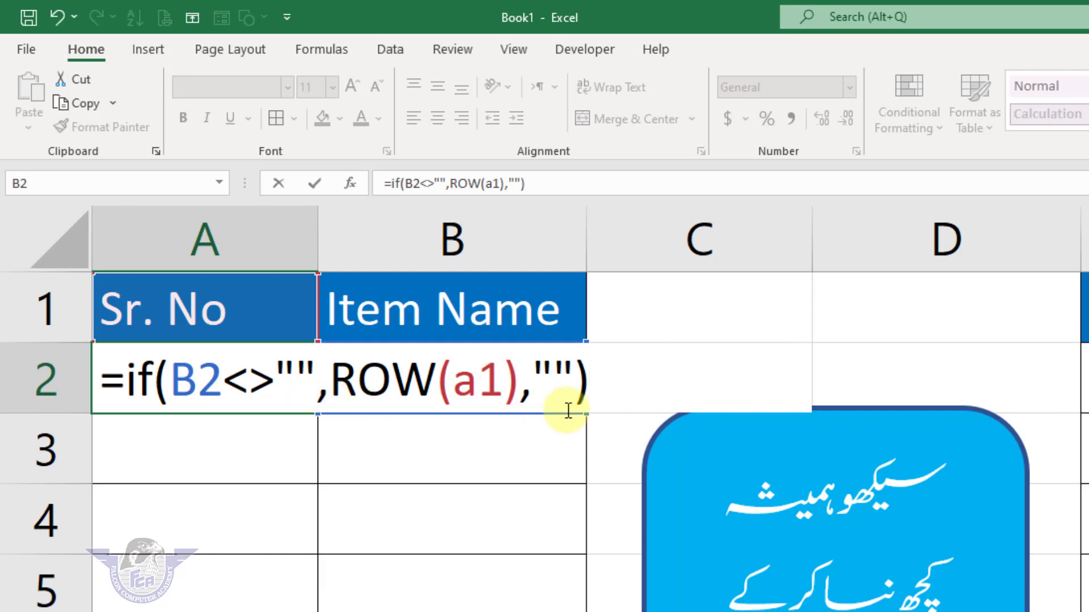
pyautogui.press('Return')
# Fill the numbering formula from A2 down the Sr. No column to row 10.
pyautogui.click(253, 388)
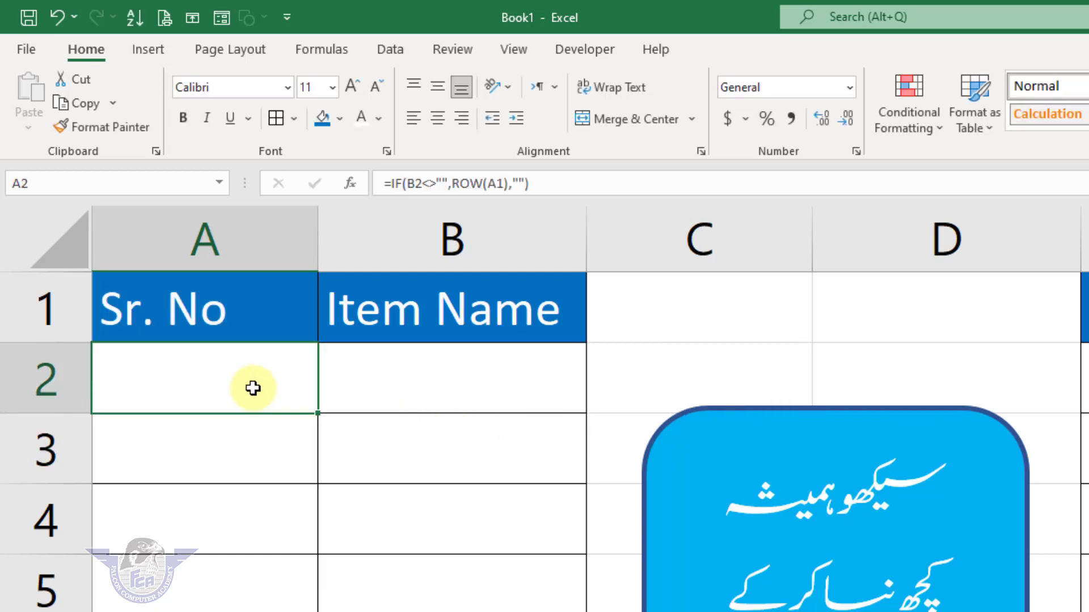
pyautogui.click(445, 376)
pyautogui.click(253, 377)
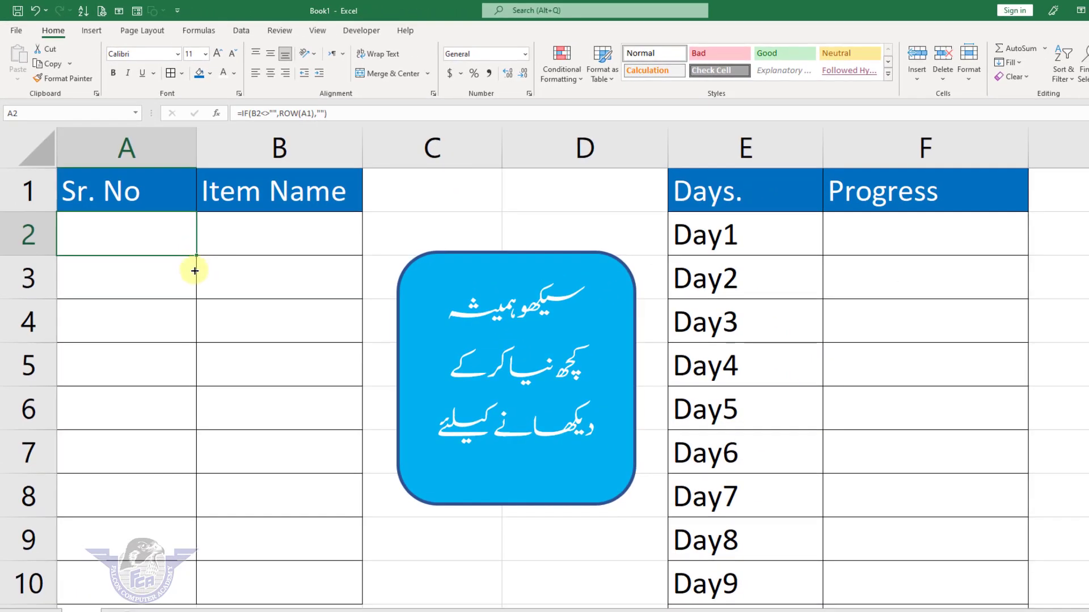
pyautogui.moveTo(194, 271); pyautogui.dragTo(177, 589)
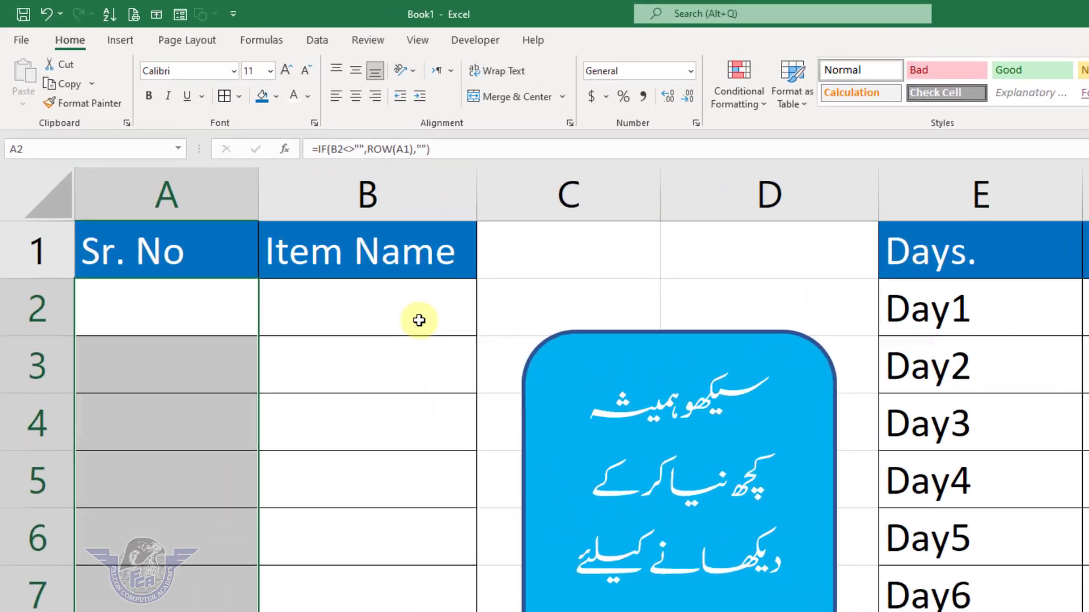
# Enter the item names USB, Mouse and LED in cells B2 to B4.
pyautogui.click(323, 245)
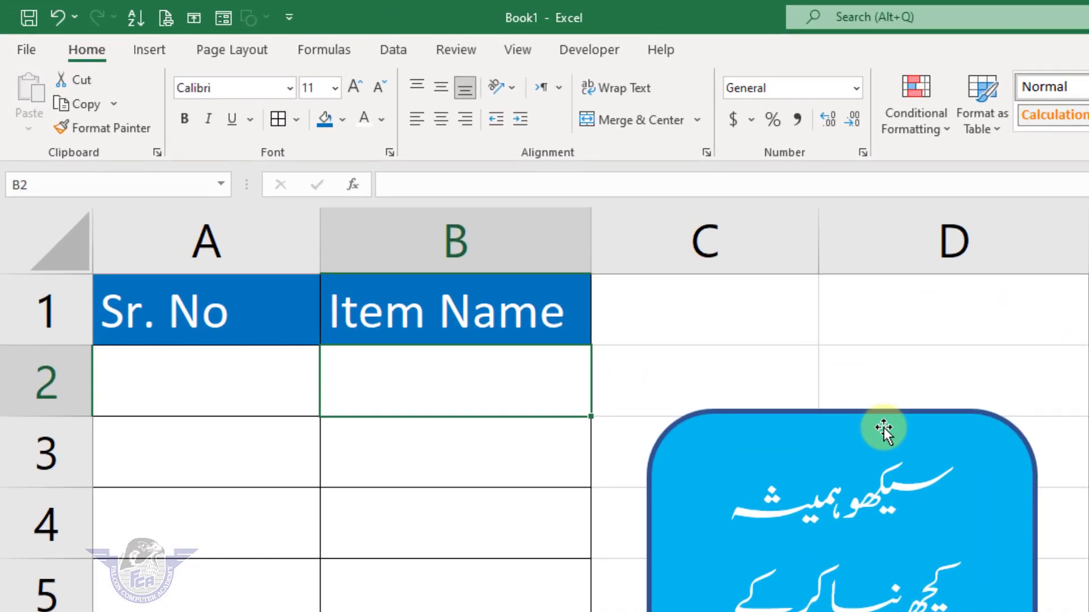
pyautogui.write('USB')
pyautogui.press('Return')
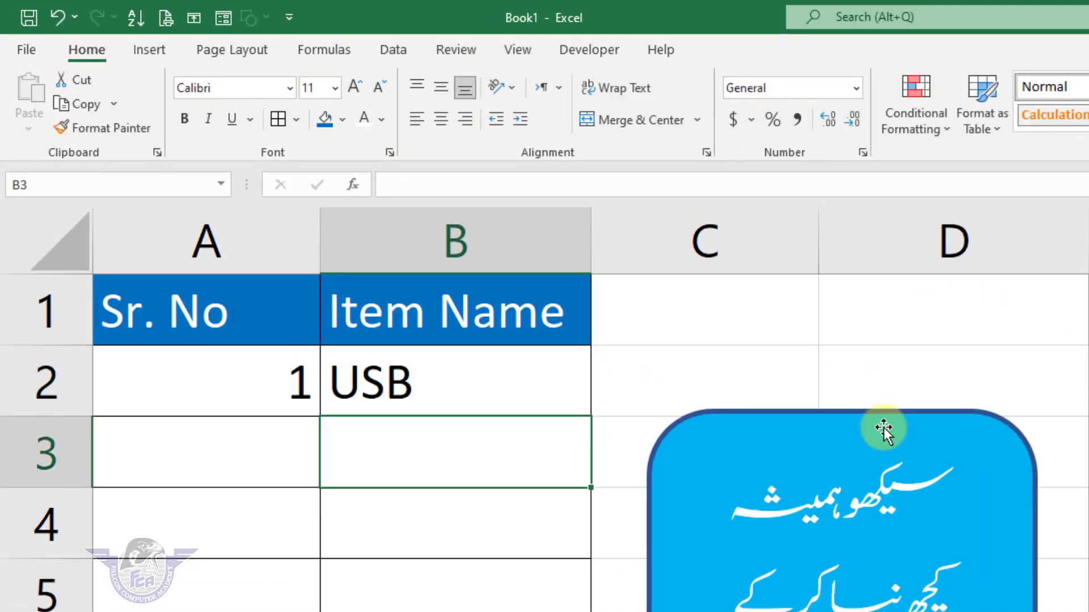
pyautogui.write('Mouse')
pyautogui.press('Return')
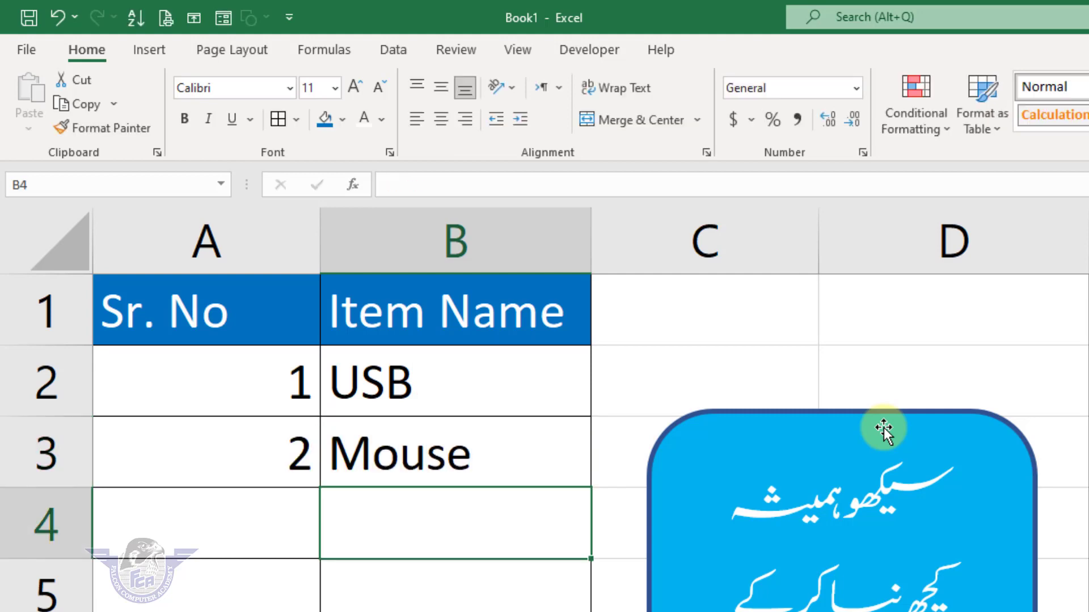
pyautogui.write('LED')
pyautogui.press('Return')
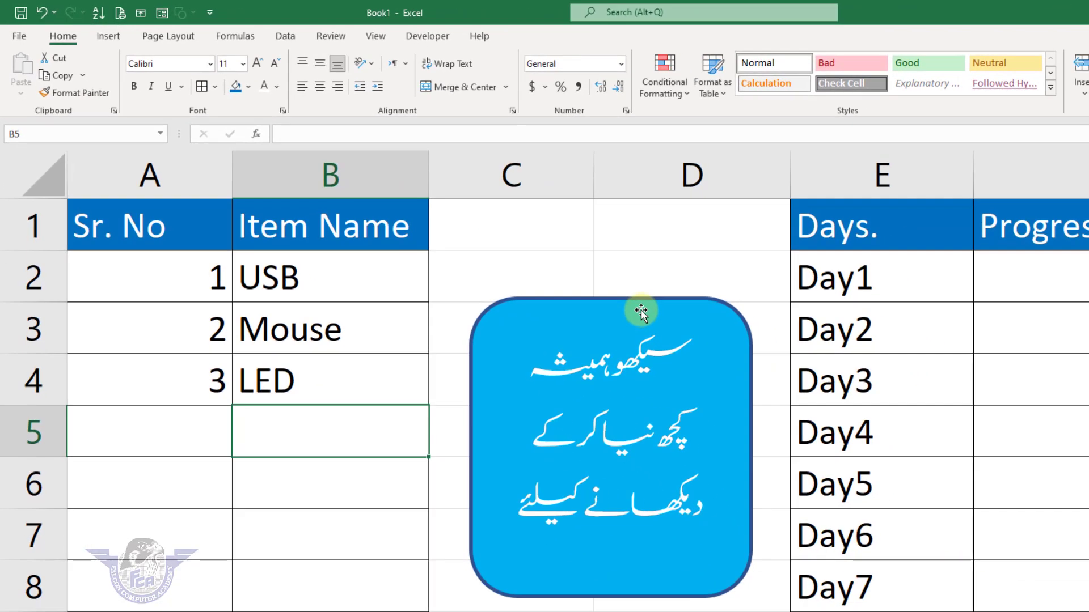
# Leave two rows blank below LED and enter Printer as the item name in cell B7.
pyautogui.press('Return')
pyautogui.press('Return')
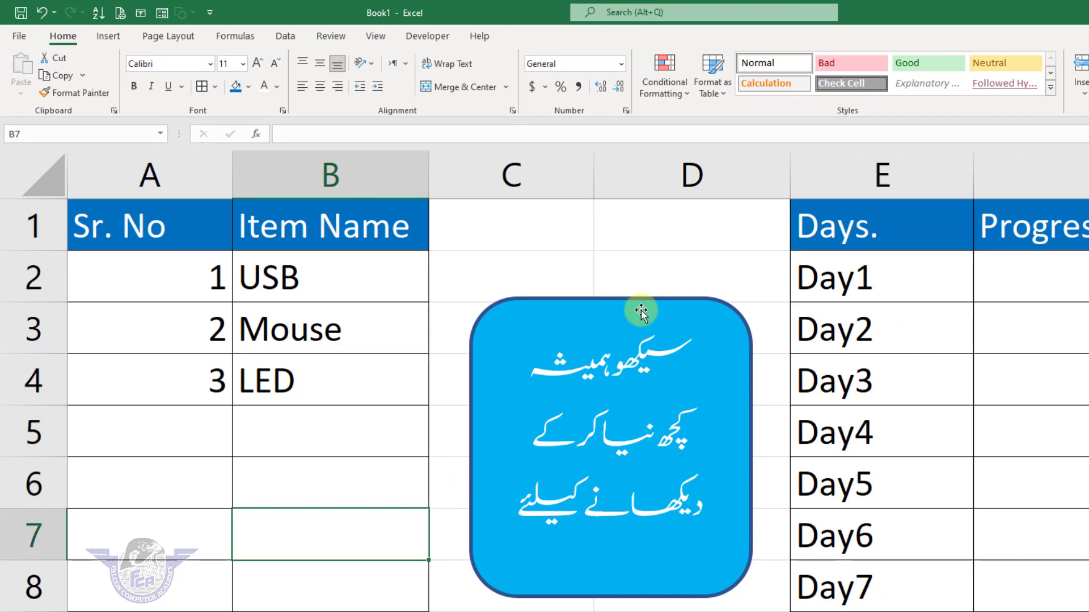
pyautogui.write('Printer')
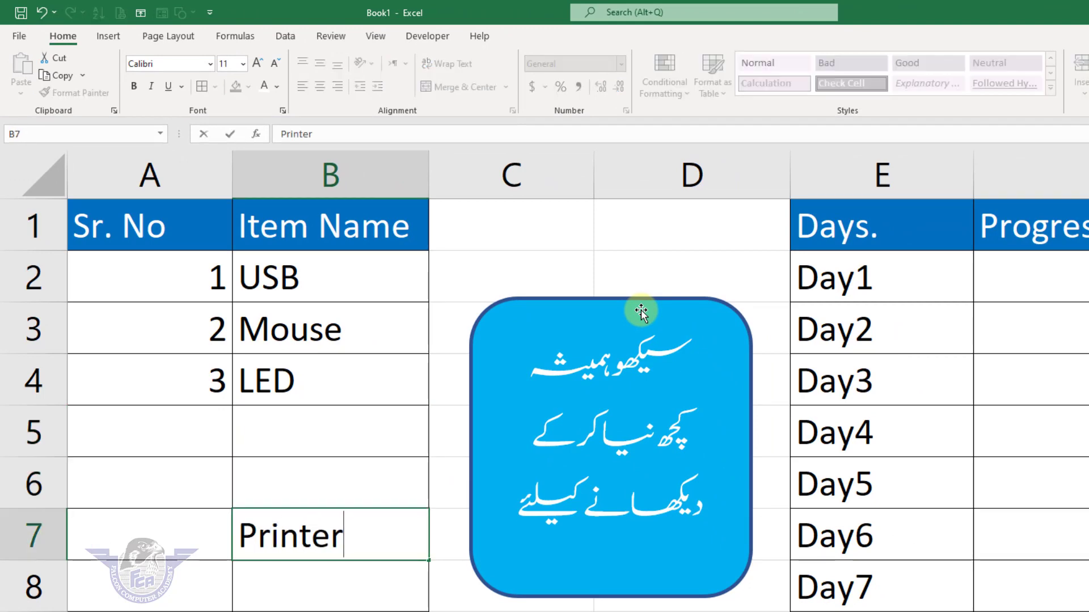
pyautogui.press('Return')
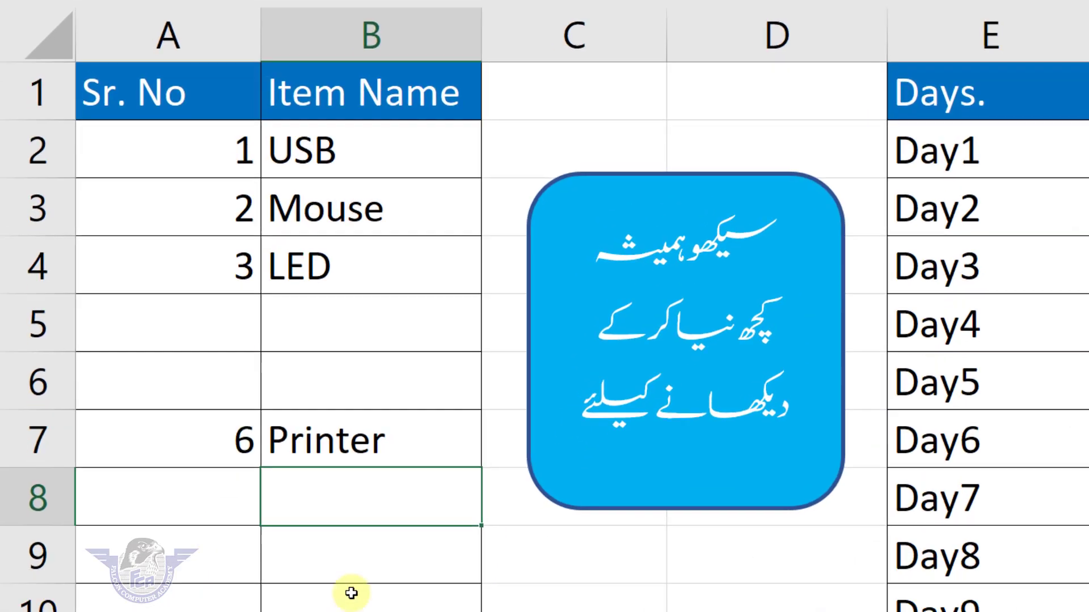
# Enter Laptop as the item name in cell B10.
pyautogui.click(351, 593)
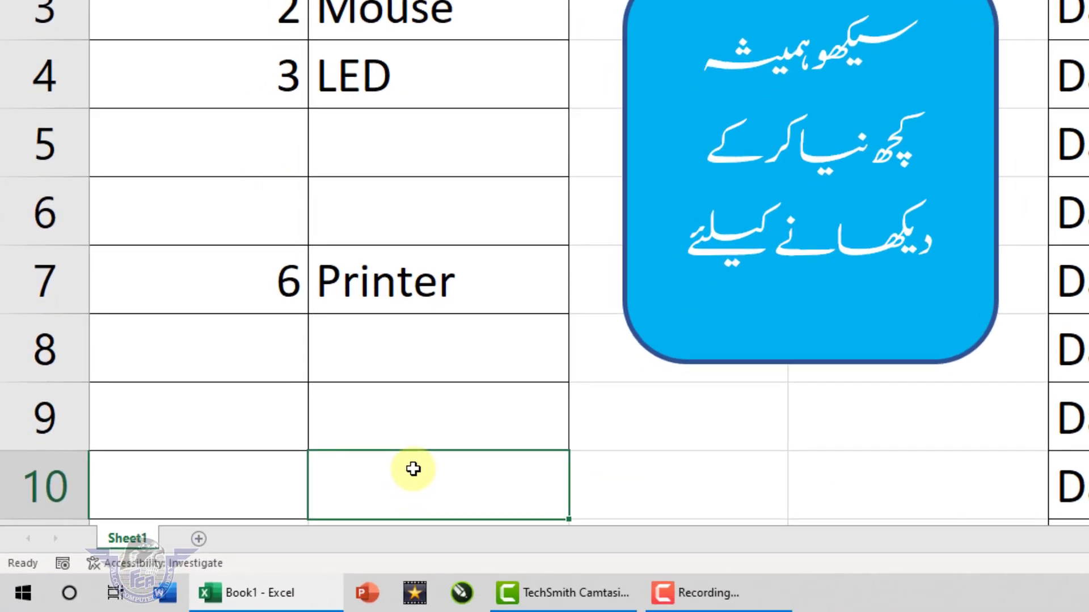
pyautogui.write('LAp')
pyautogui.press('BackSpace')
pyautogui.press('BackSpace')
pyautogui.write('aptop')
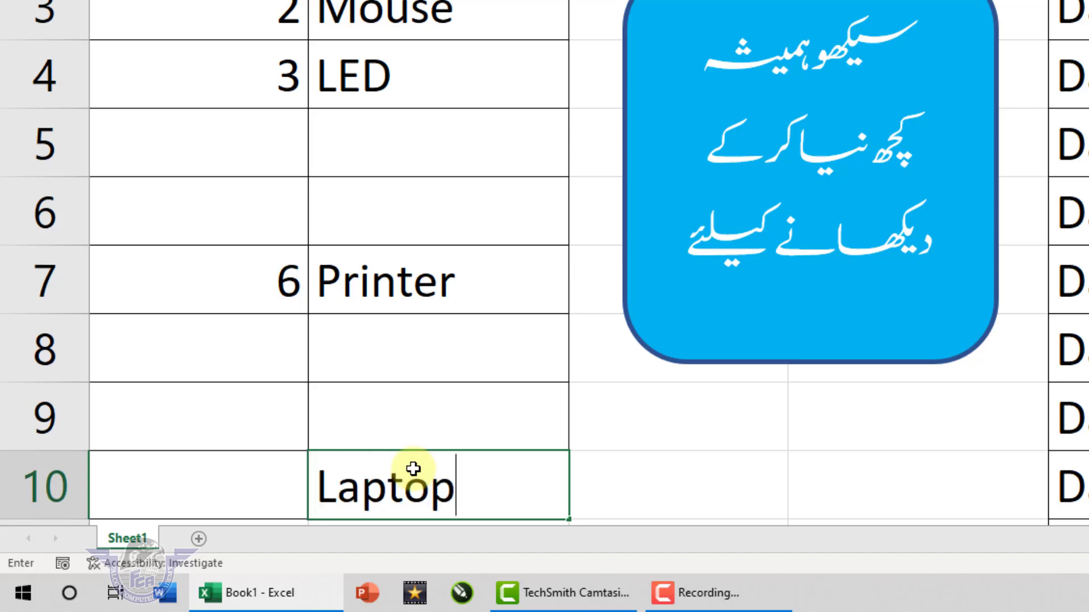
pyautogui.press('Return')
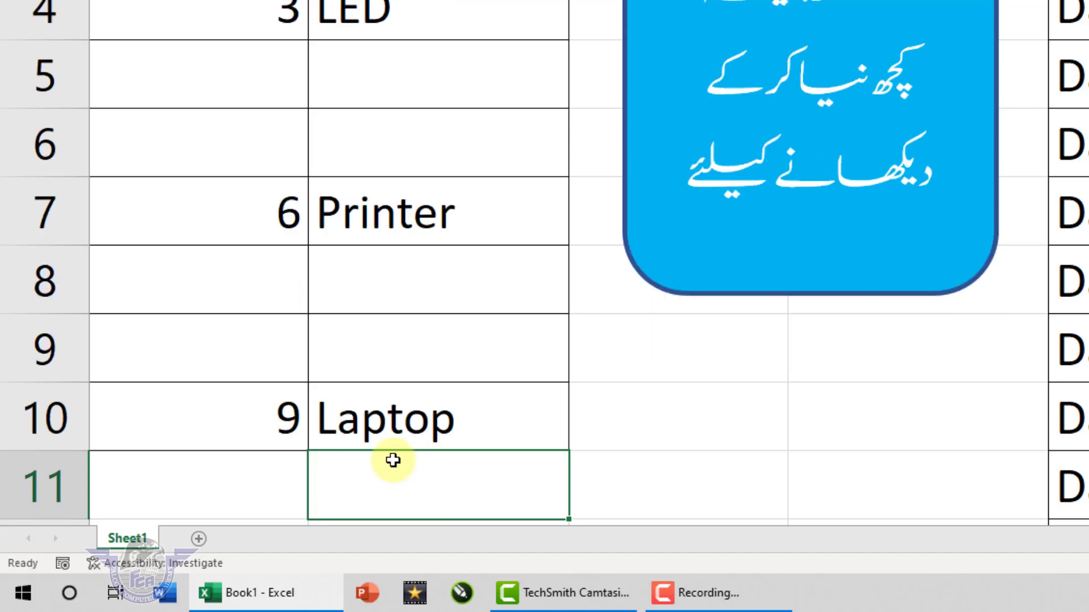
# Clear the day entries below the Days. header in column E, keeping the header itself.
pyautogui.scroll(1, 329, 423)
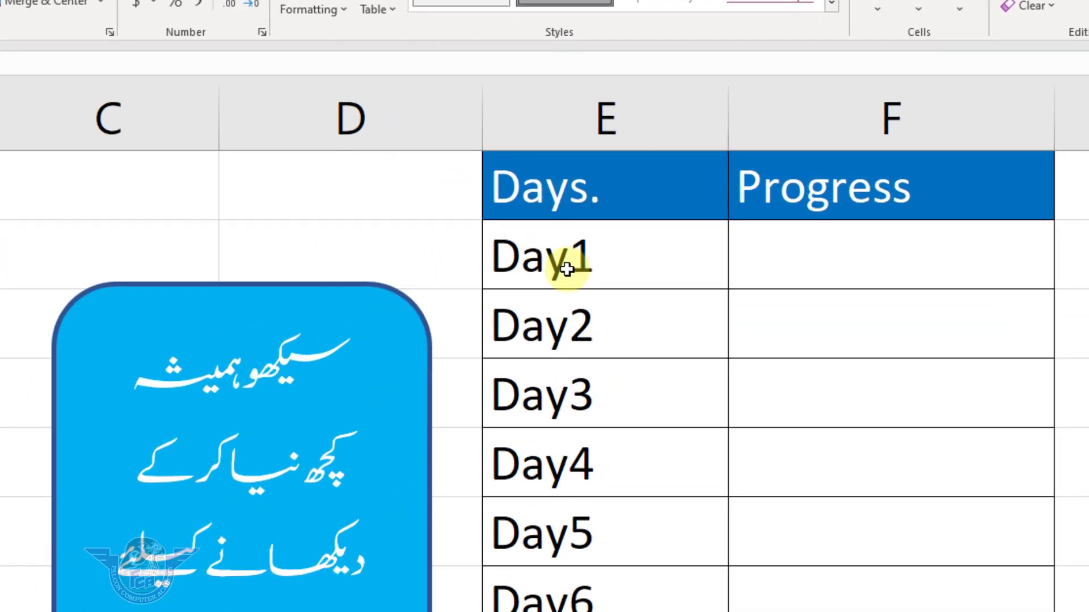
pyautogui.click(645, 227)
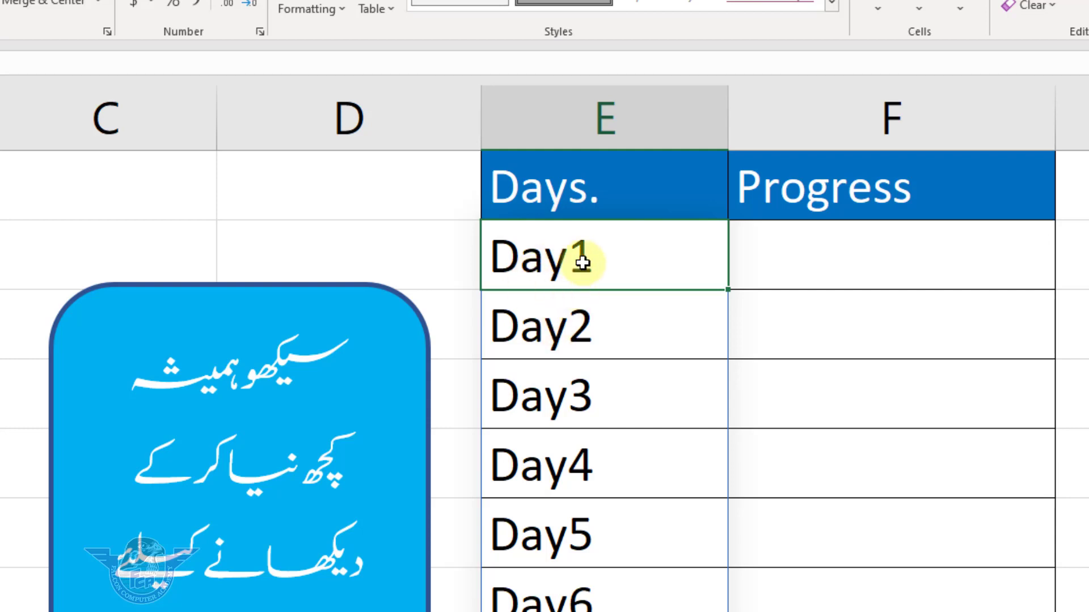
pyautogui.click(608, 115)
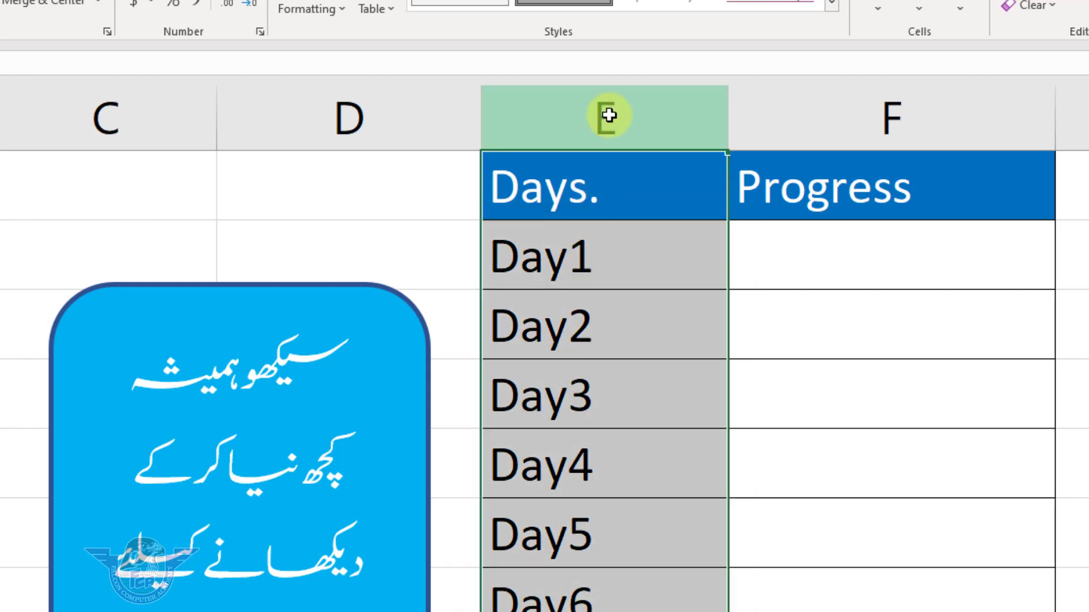
pyautogui.keyDown('ctrl'); pyautogui.click(593, 182); pyautogui.keyUp('ctrl')
pyautogui.press('Delete')
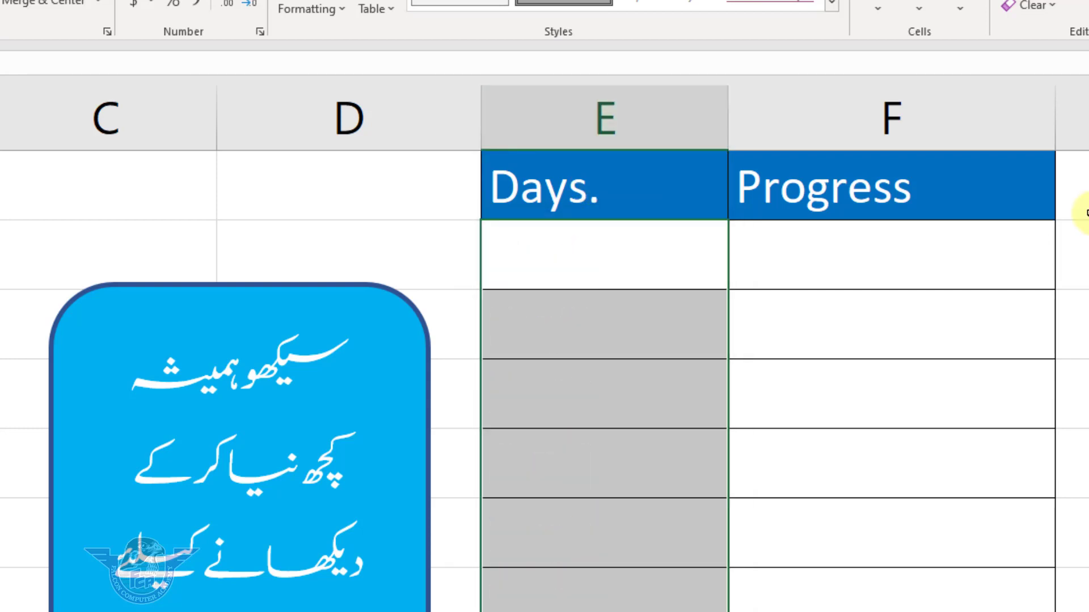
pyautogui.click(629, 257)
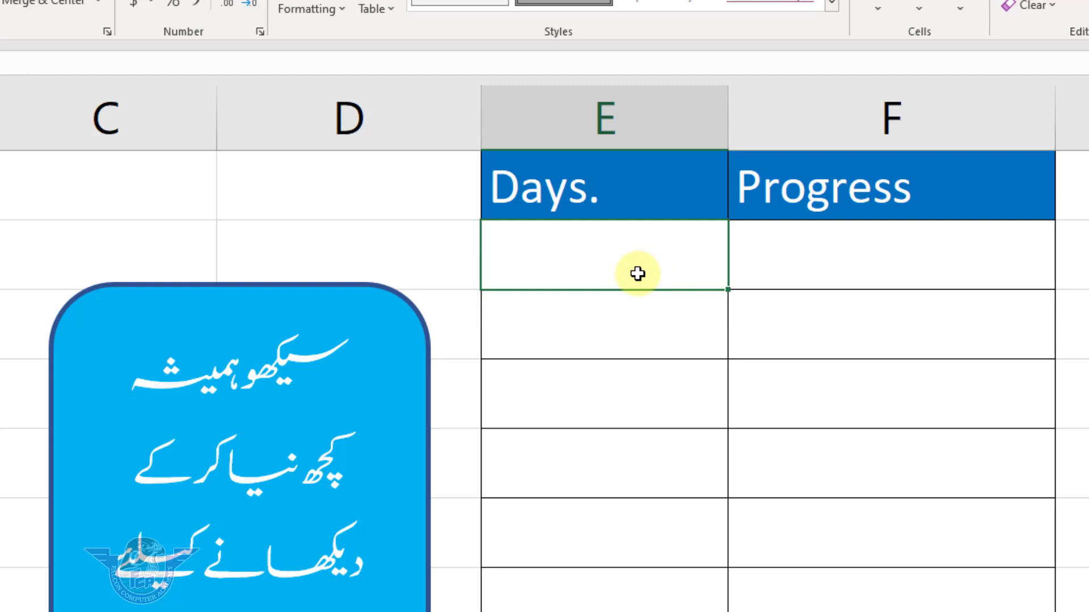
pyautogui.write('Day ')
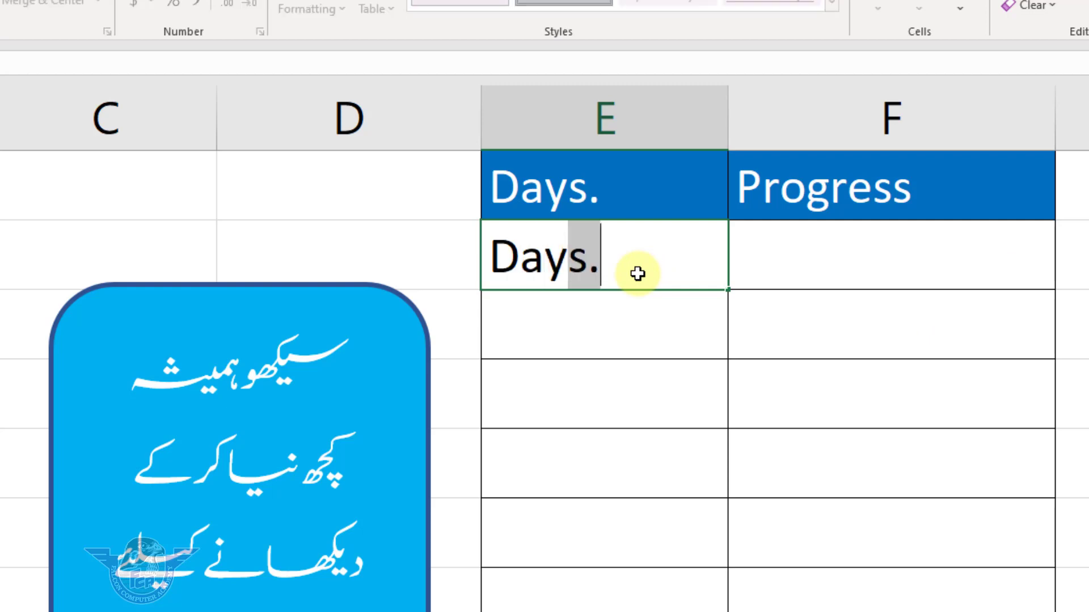
pyautogui.write('1')
pyautogui.press('Return')
pyautogui.click(542, 361)
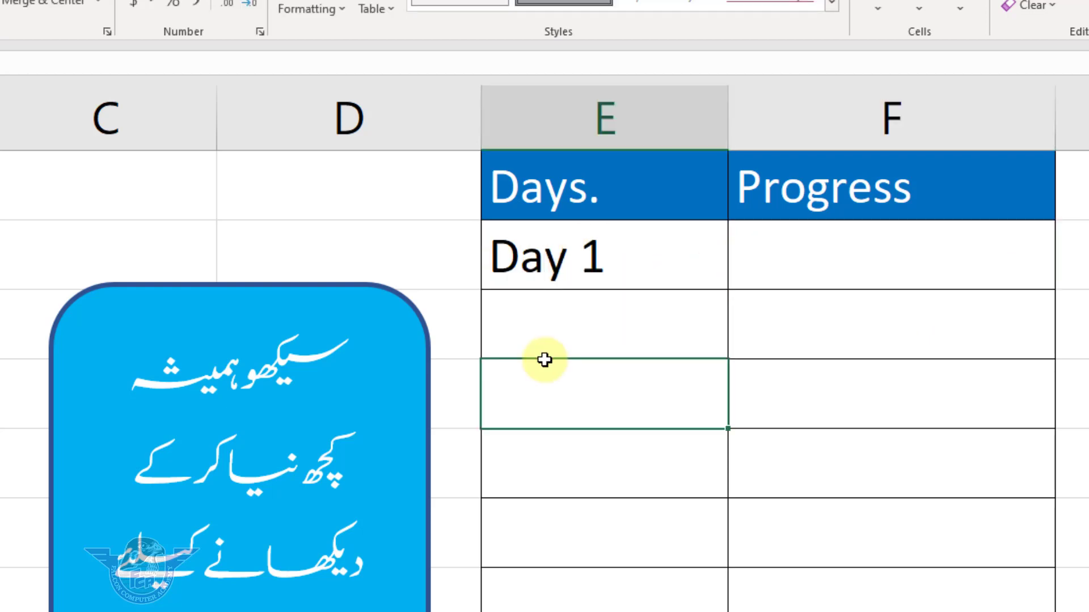
pyautogui.press('Up')
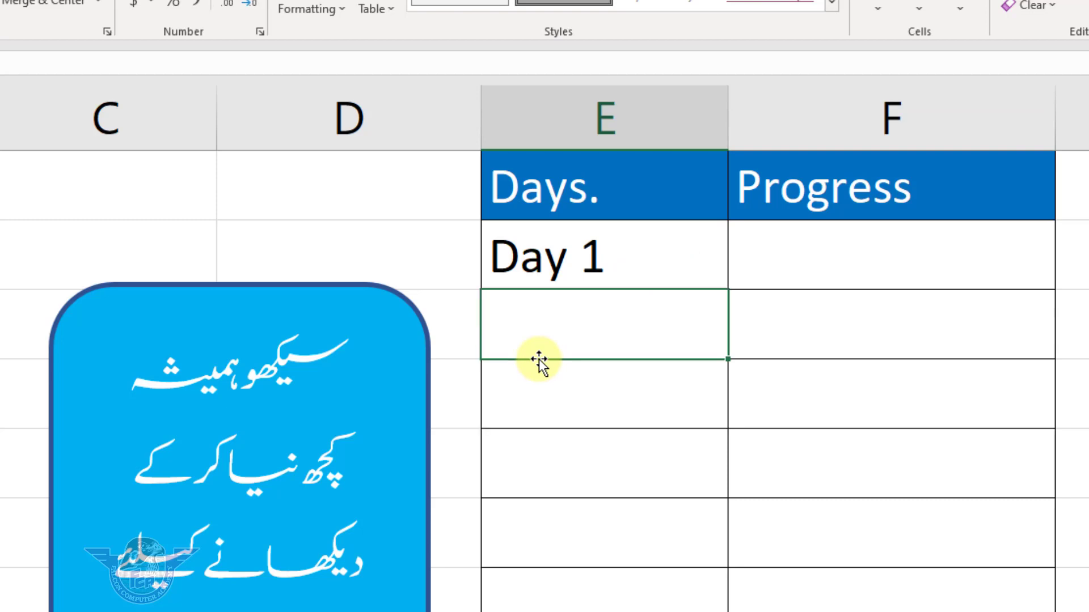
pyautogui.click(614, 262)
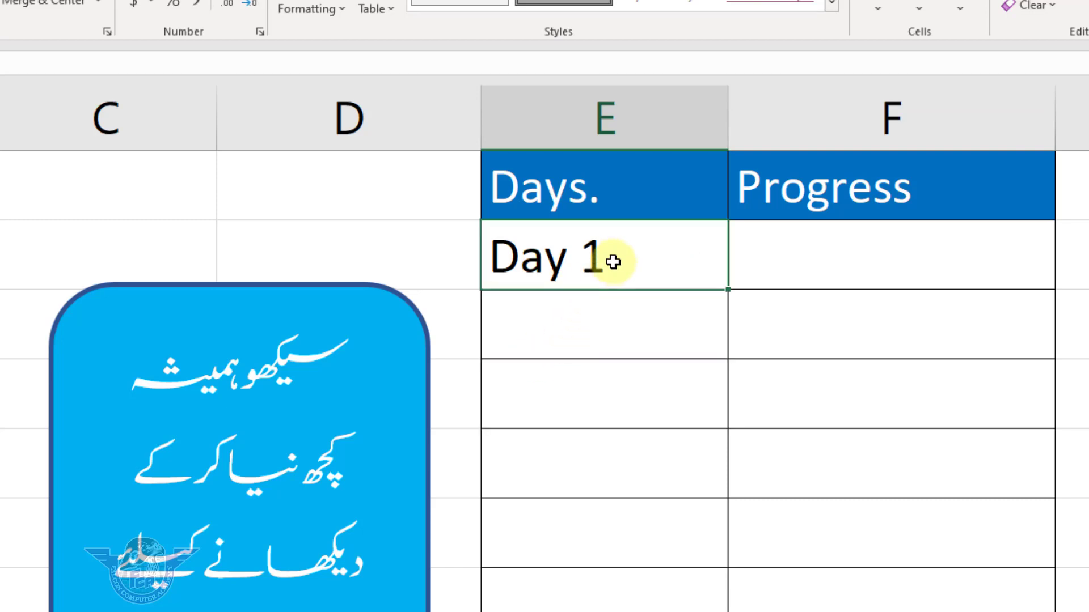
pyautogui.press('Delete')
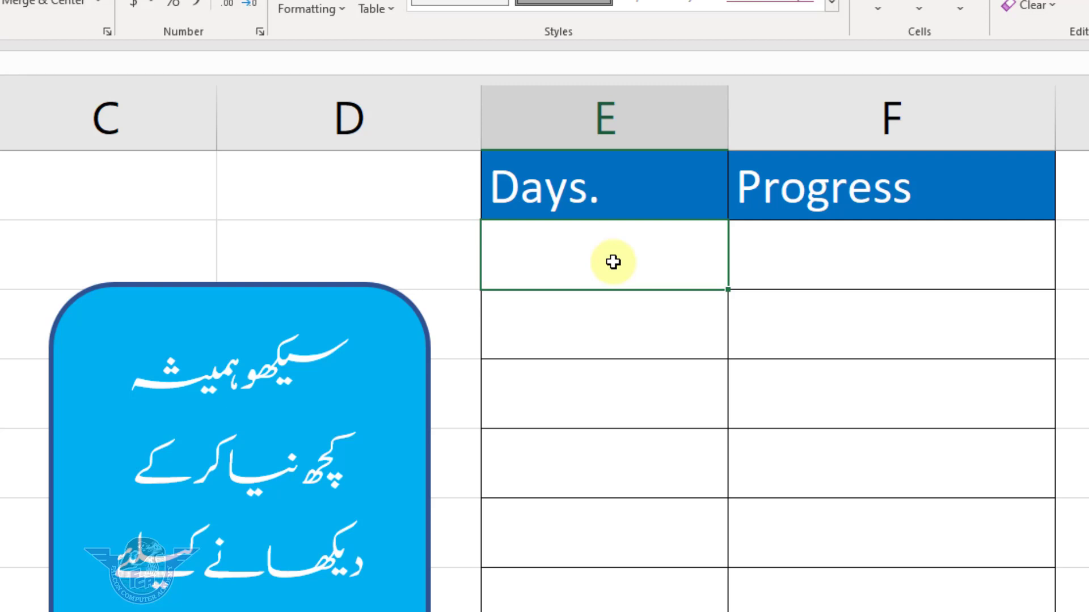
# Enter the formula ="Day"&SEQUENCE(365,1) in cell E2 to generate the day labels, and review the list through its last row.
pyautogui.write('=')
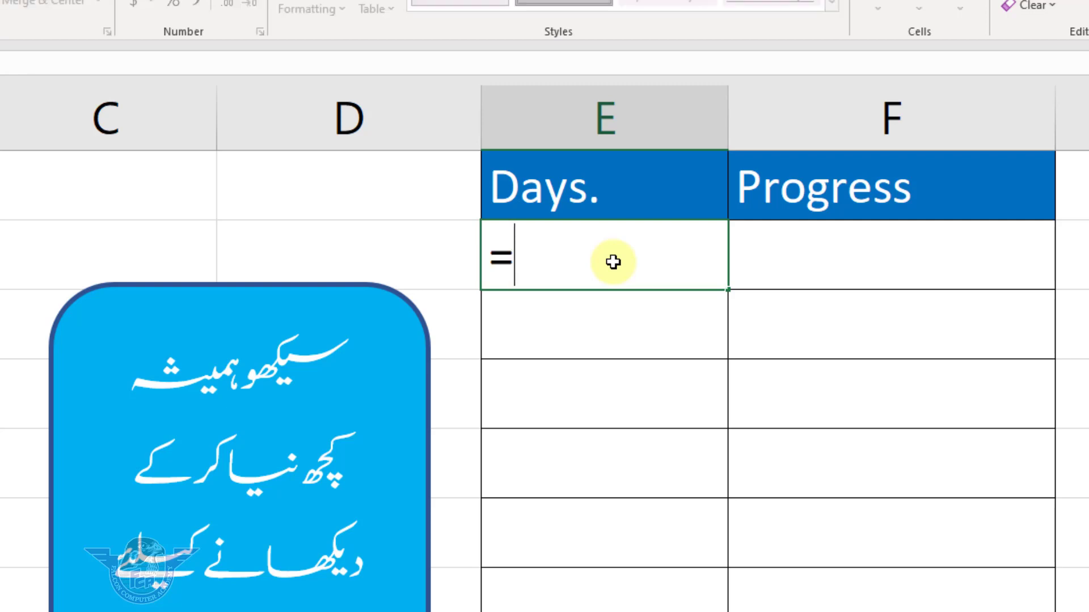
pyautogui.write('"Day')
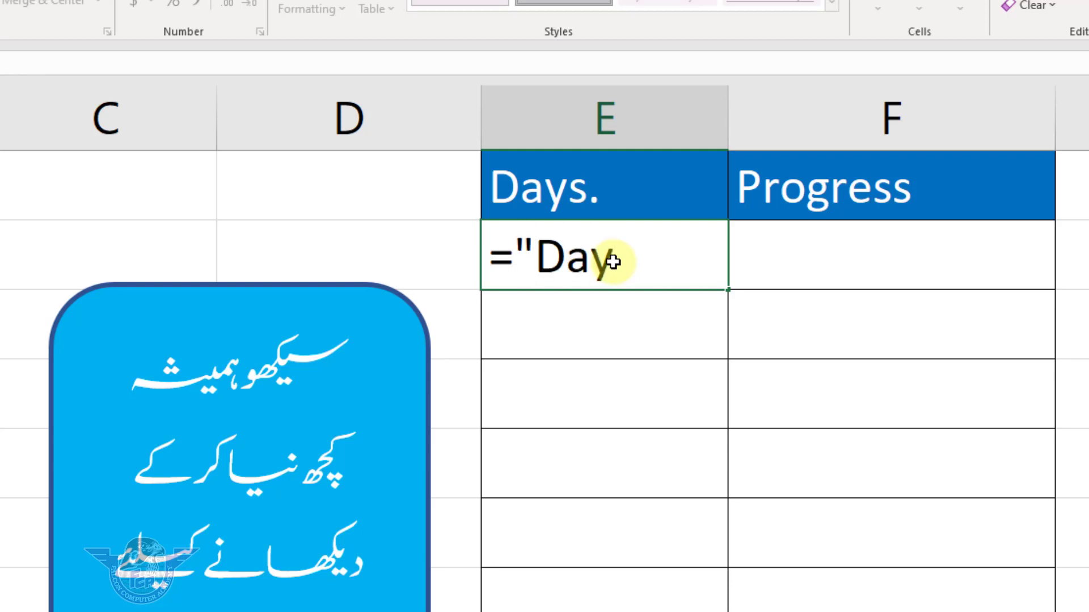
pyautogui.write('"&')
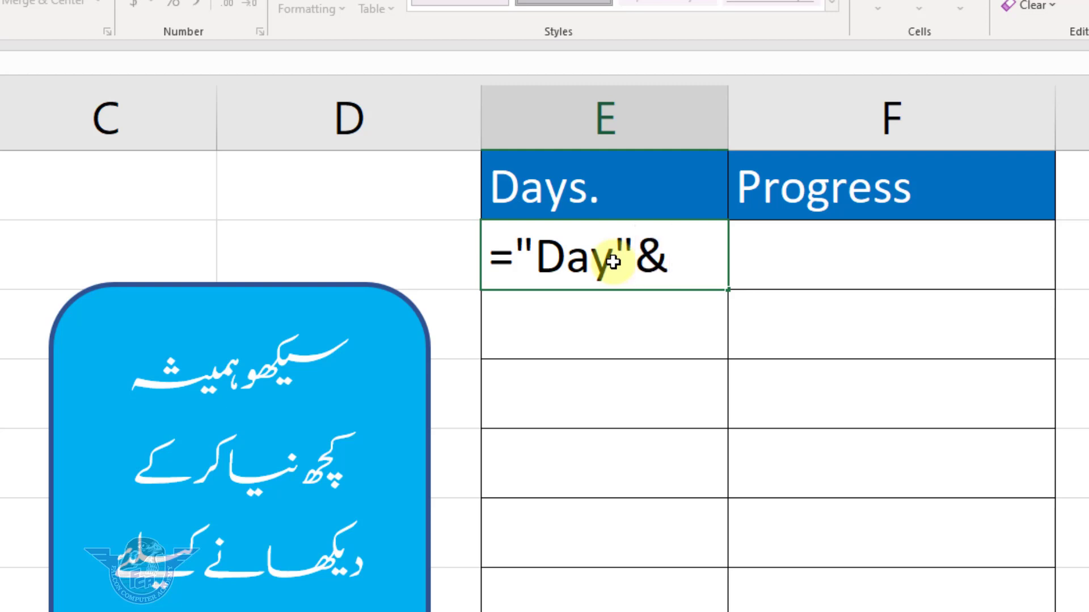
pyautogui.write('sequ')
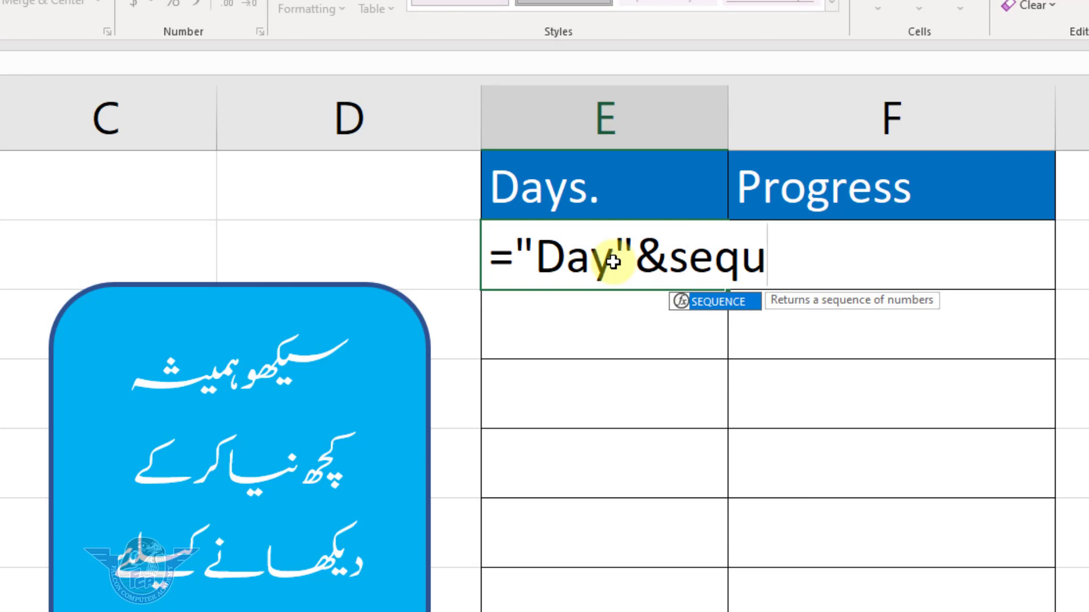
pyautogui.press('Tab')
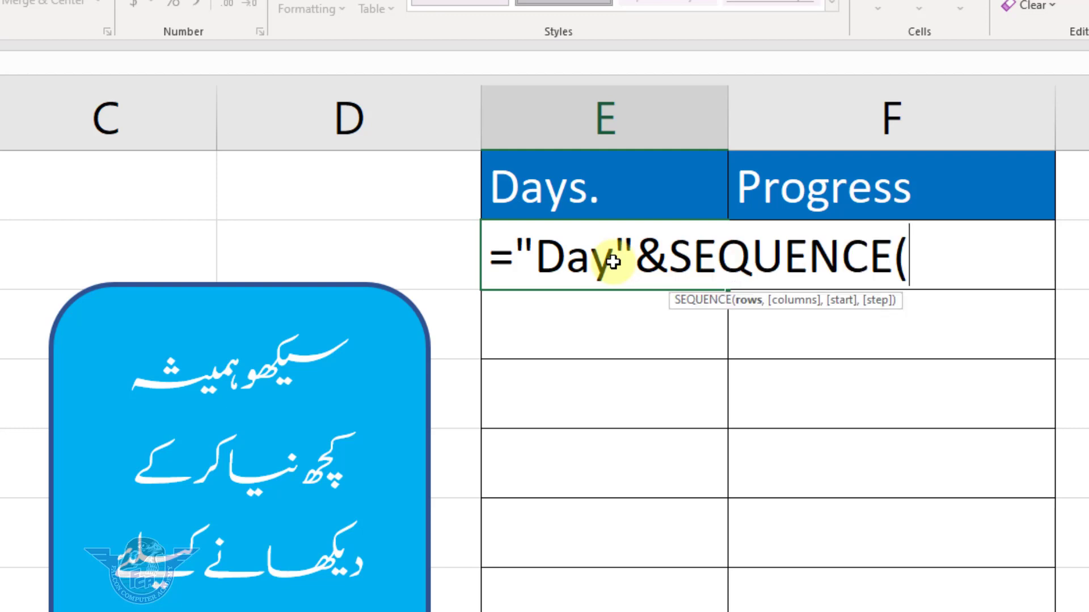
pyautogui.write('365')
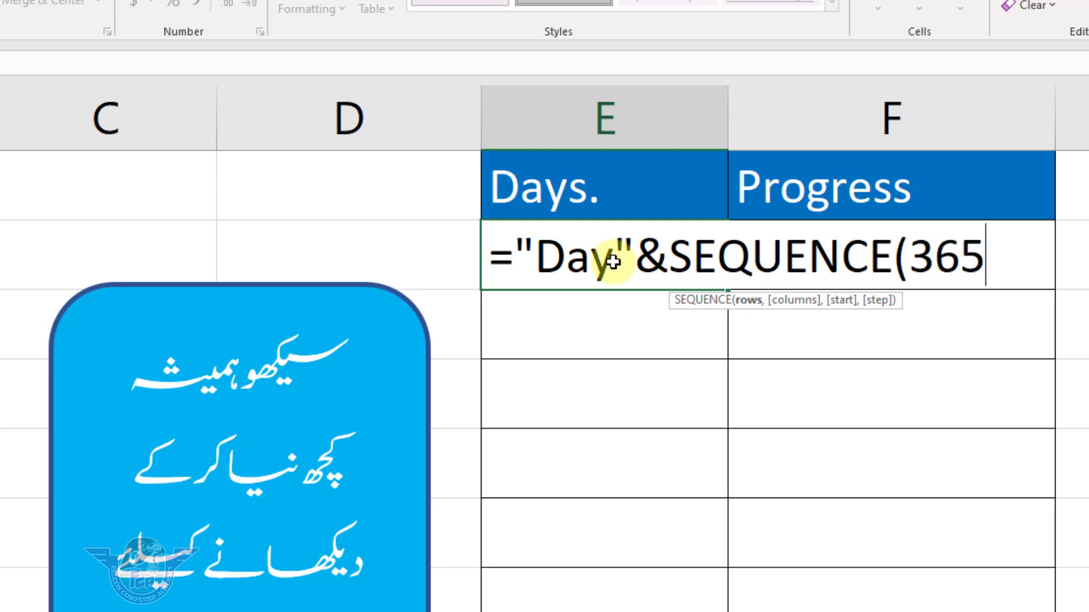
pyautogui.write(',1')
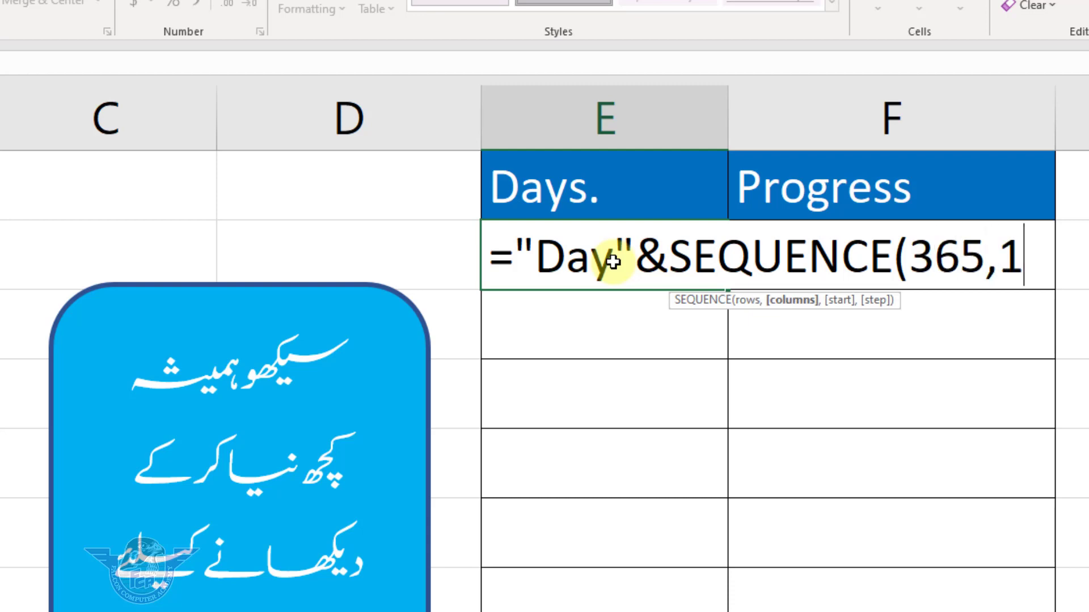
pyautogui.write(')')
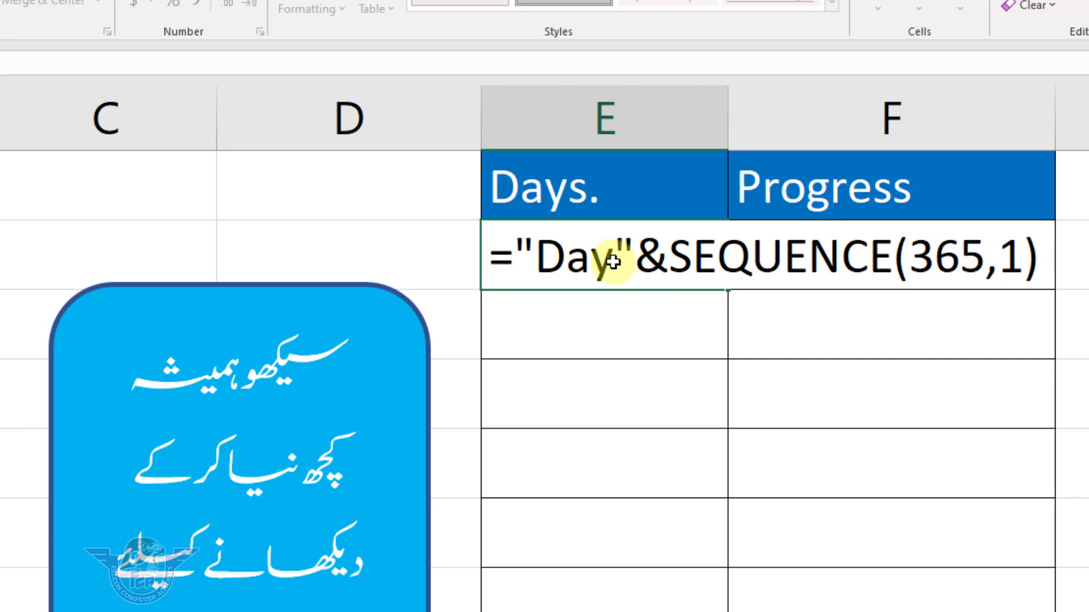
pyautogui.press('Return')
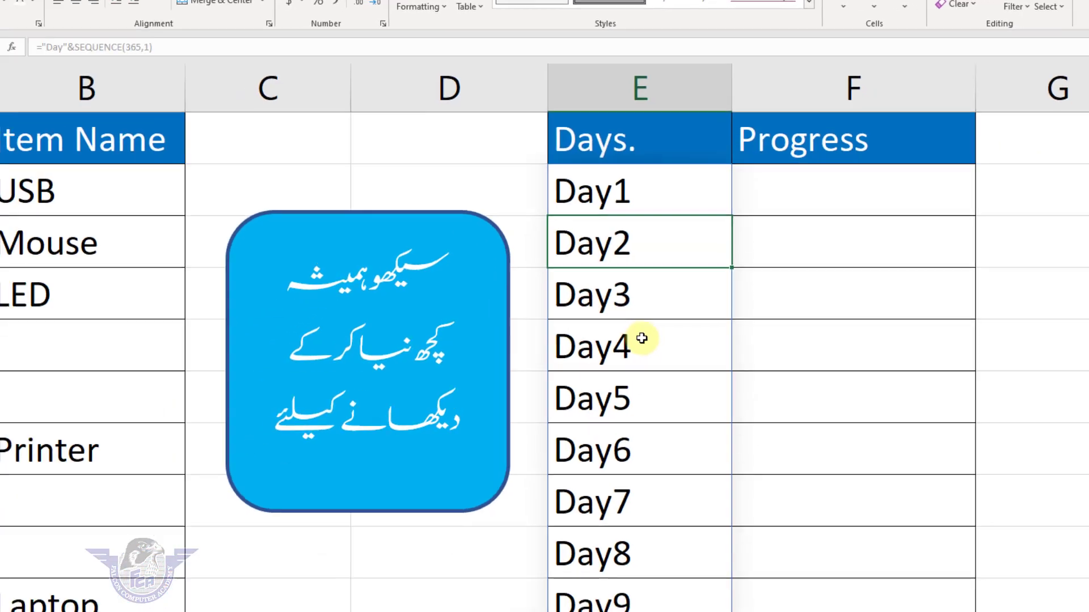
pyautogui.hotkey('ctrl', 'Down')
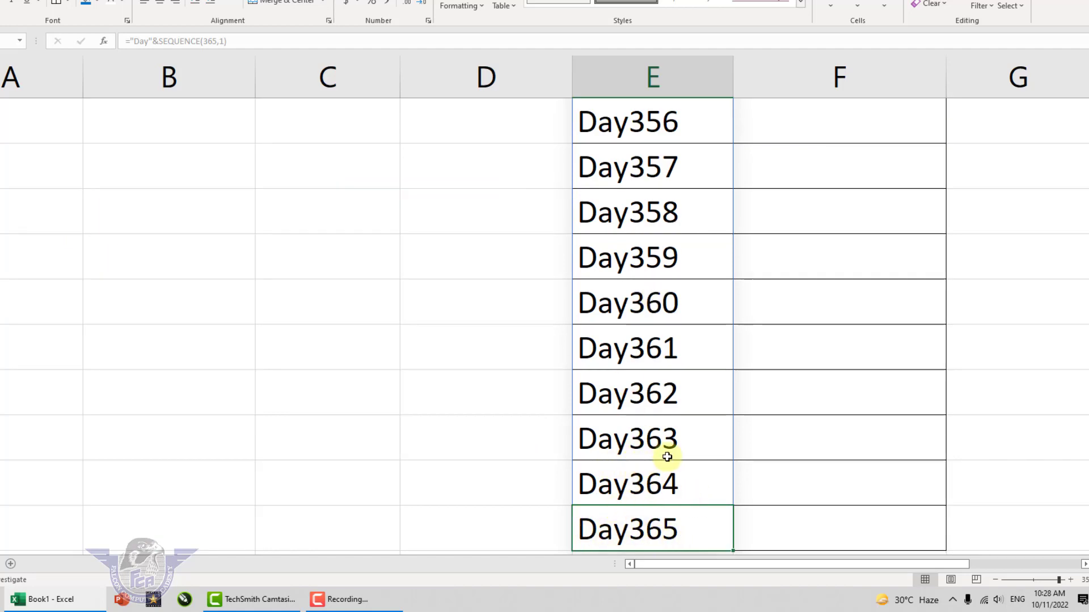
pyautogui.scroll(20, 674, 442)
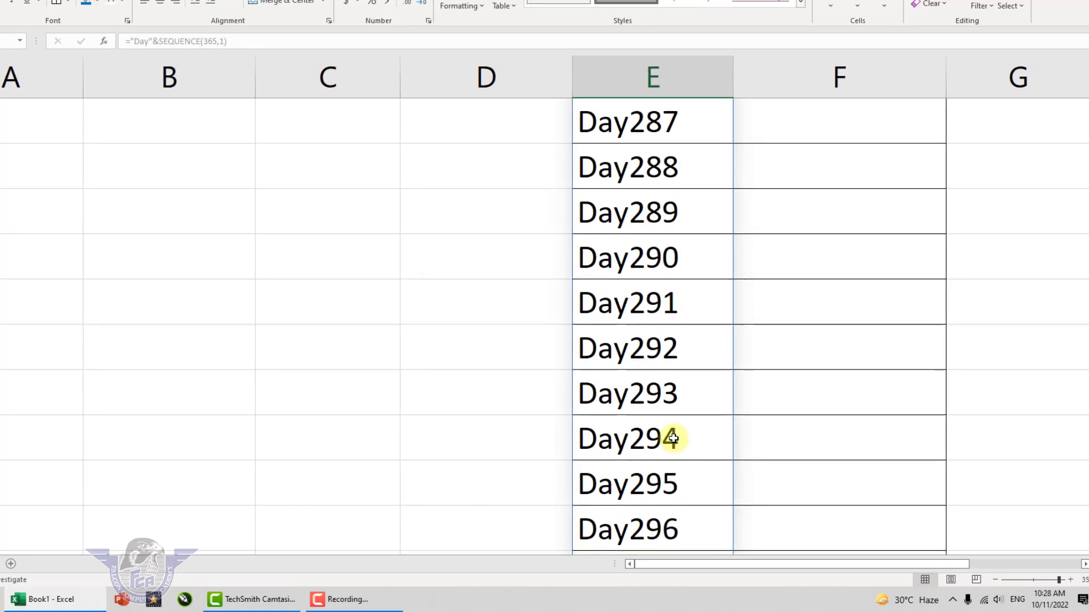
pyautogui.scroll(20, 674, 438)
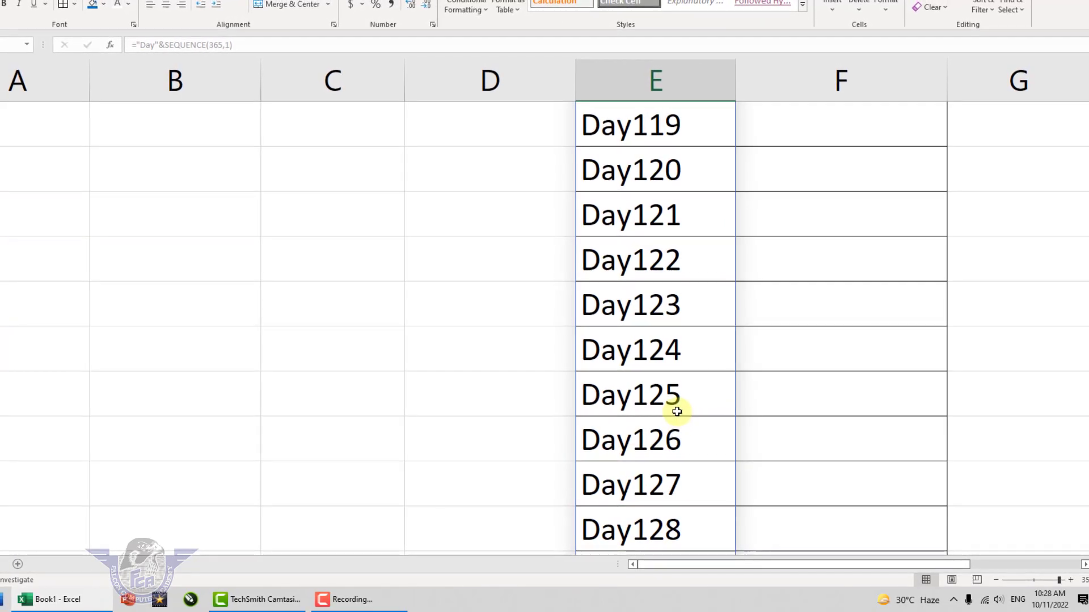
pyautogui.hotkey('ctrl', 'Home')
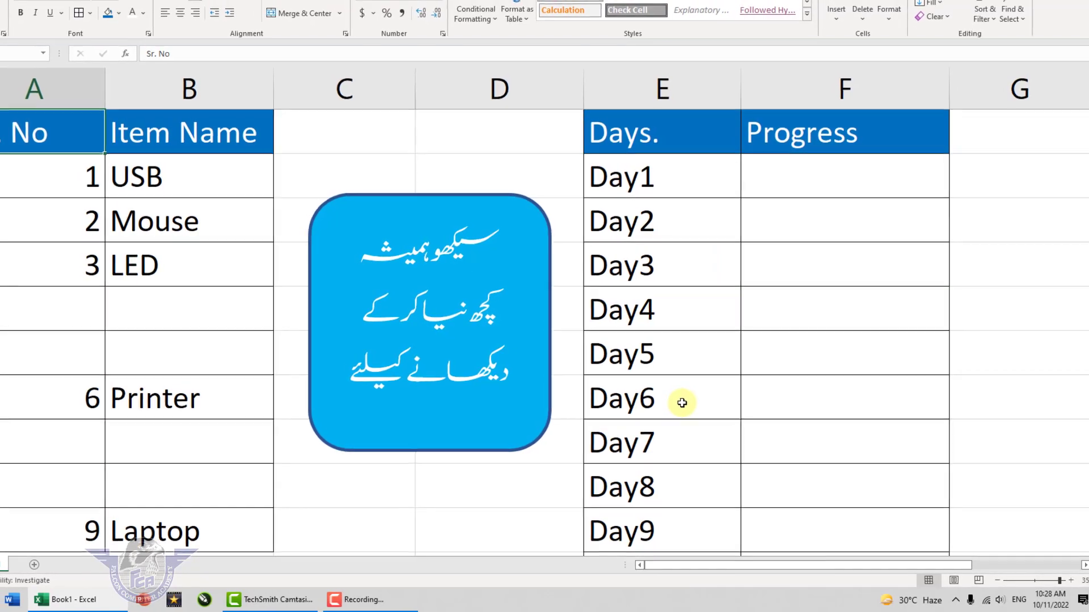